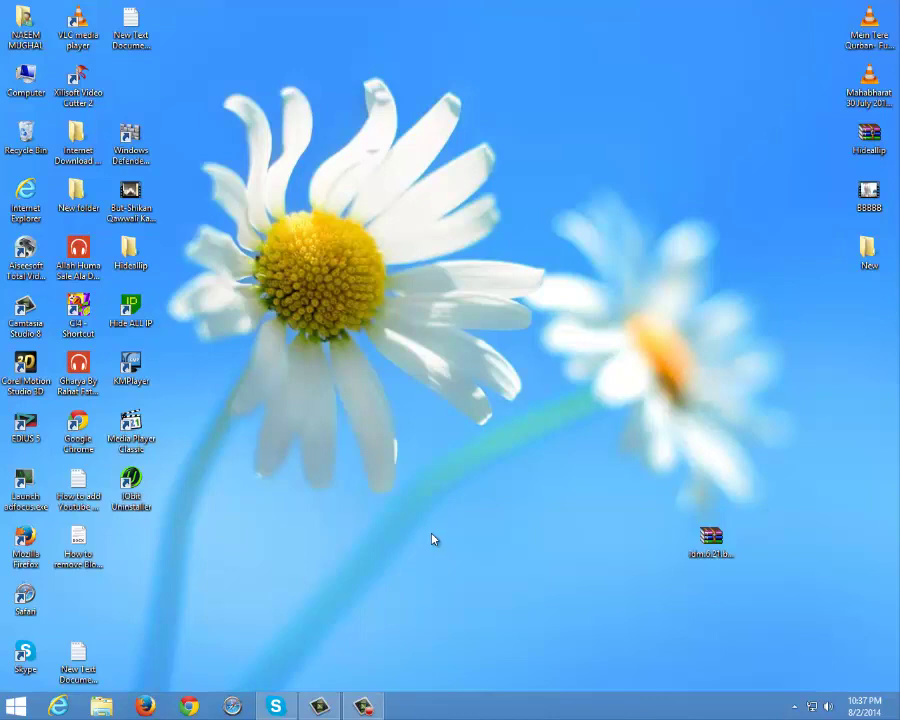
- Open Google Chrome and try to load the address registreddownloder.blogspot.com
left_click(189, 707)
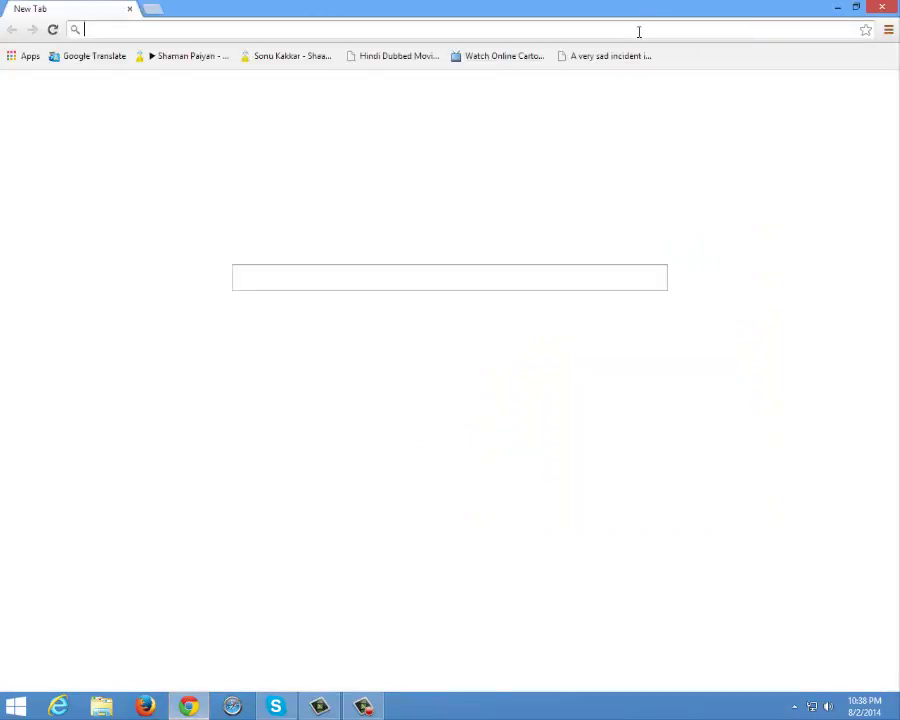
type("reg")
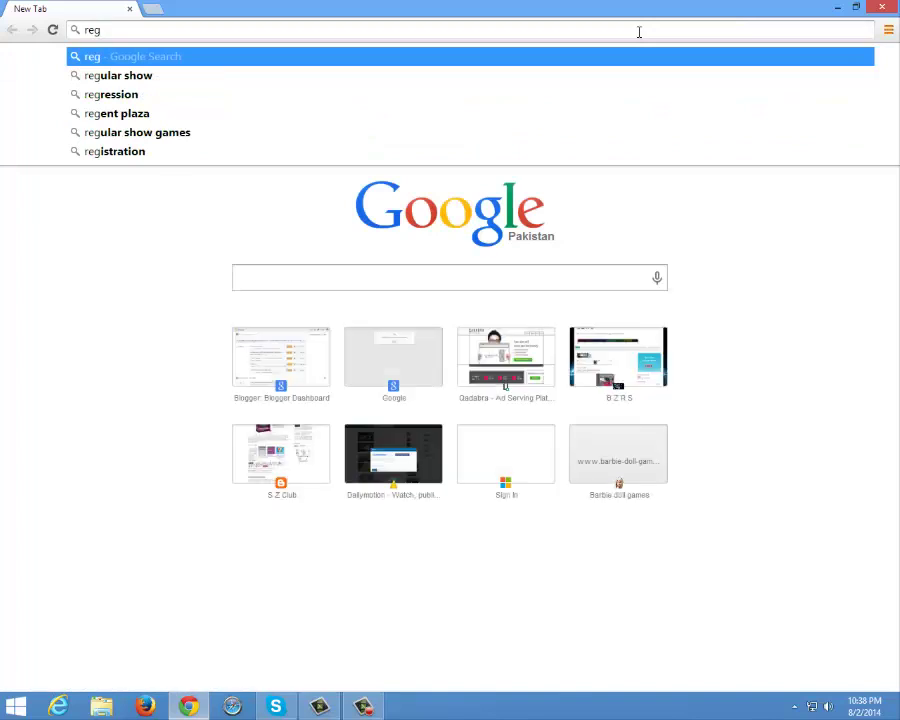
key("BackSpace")
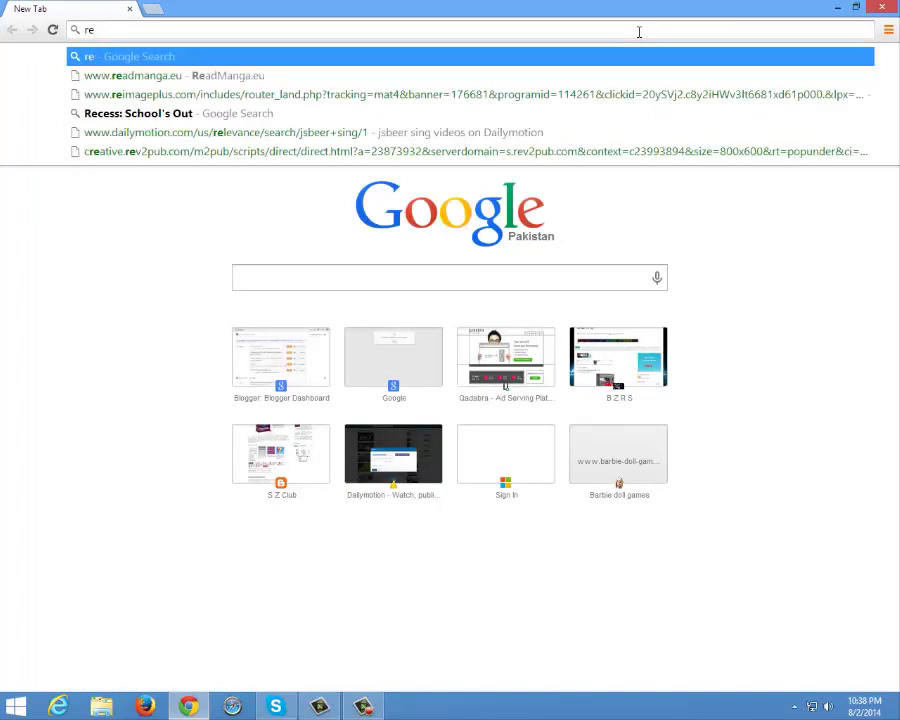
type("gistre")
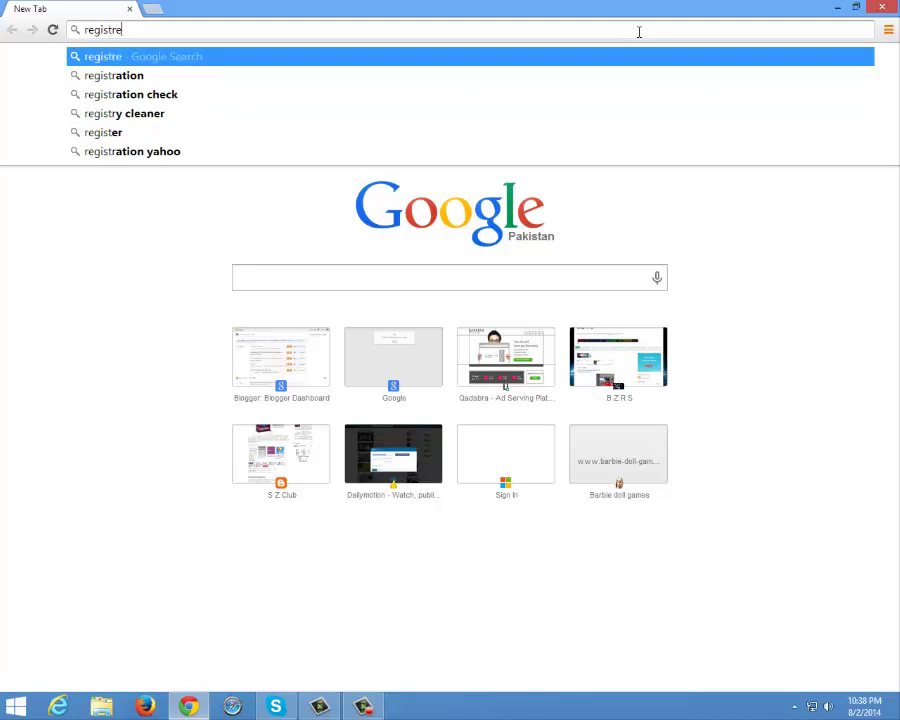
type("ddo")
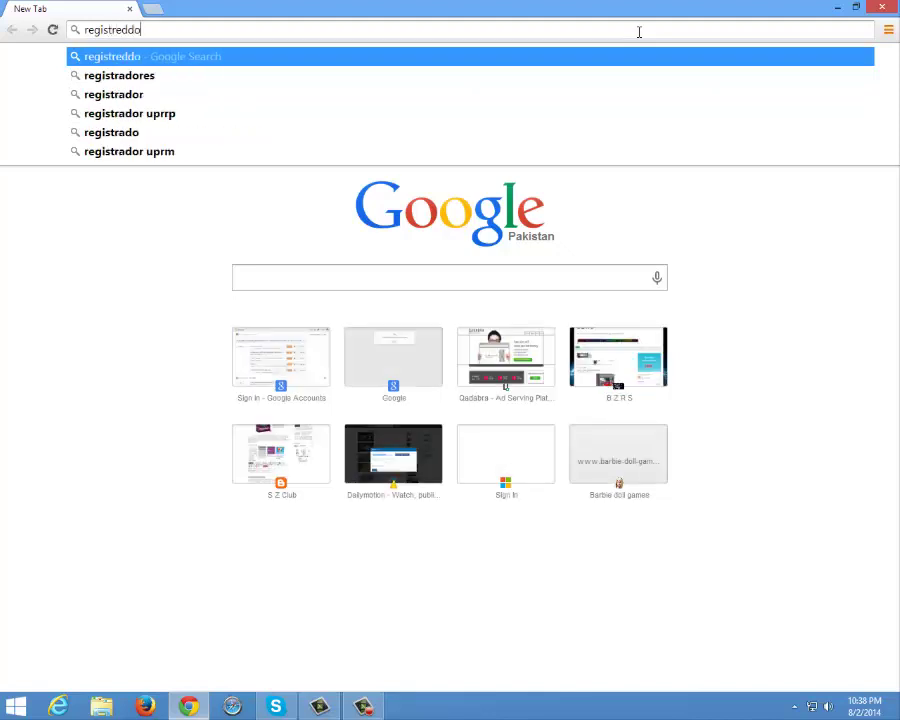
type("wnloder")
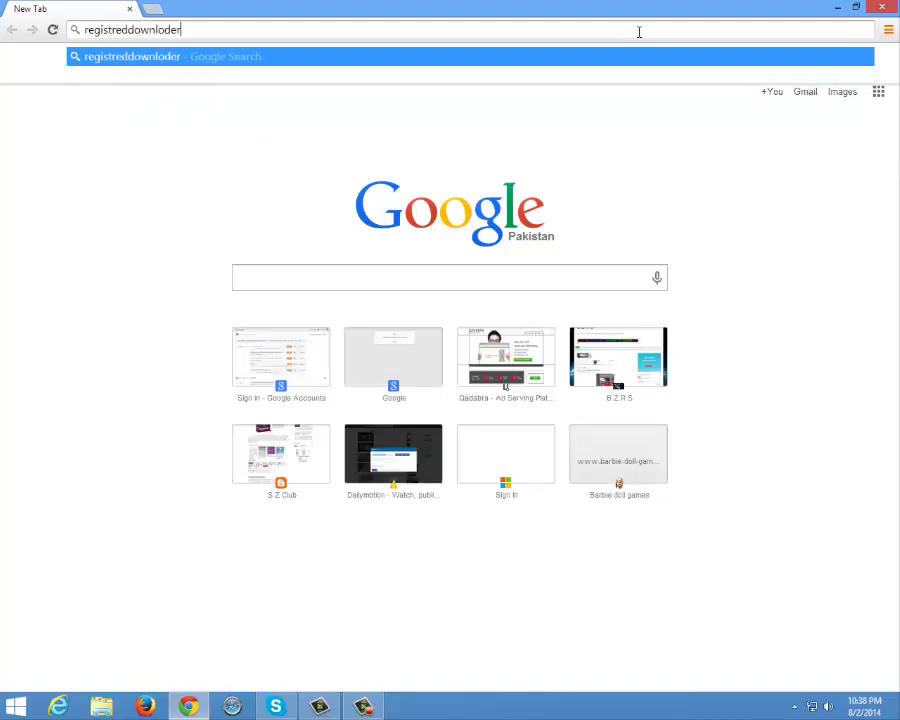
type(".blog.")
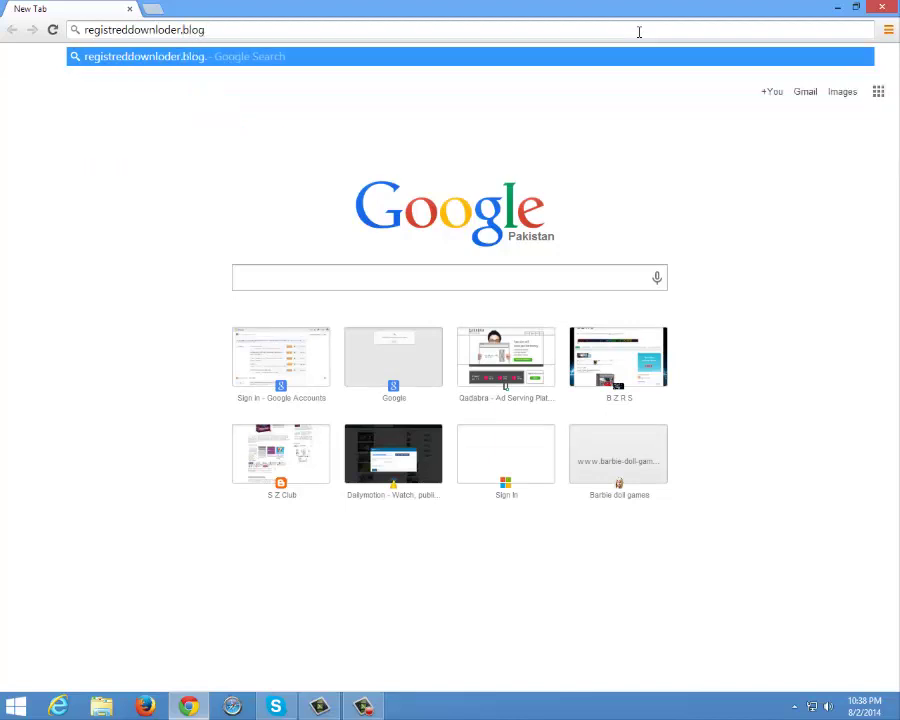
key("BackSpace")
type("spot")
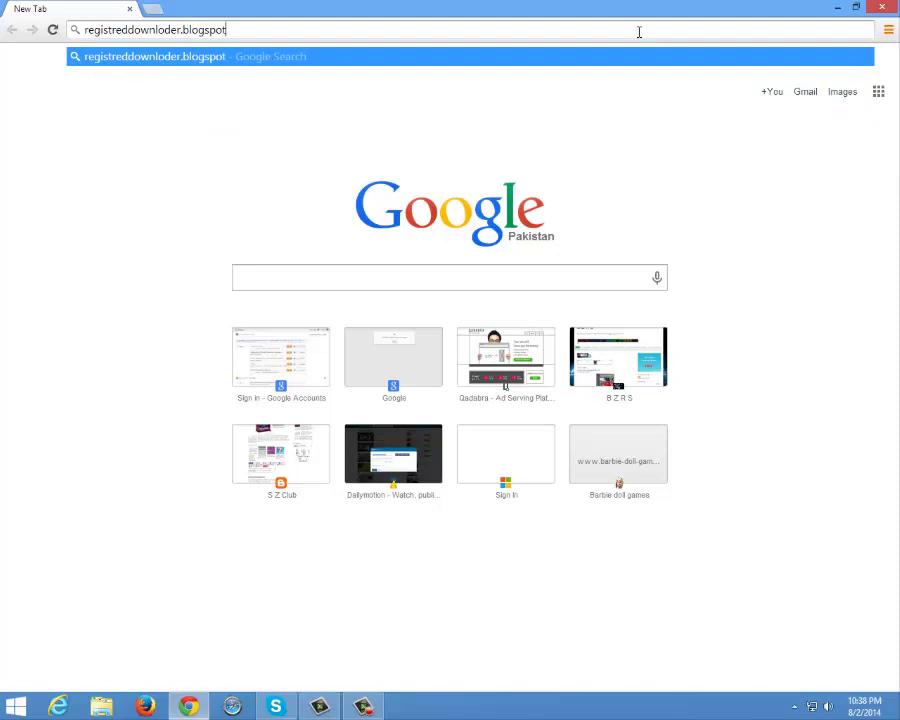
type(".com")
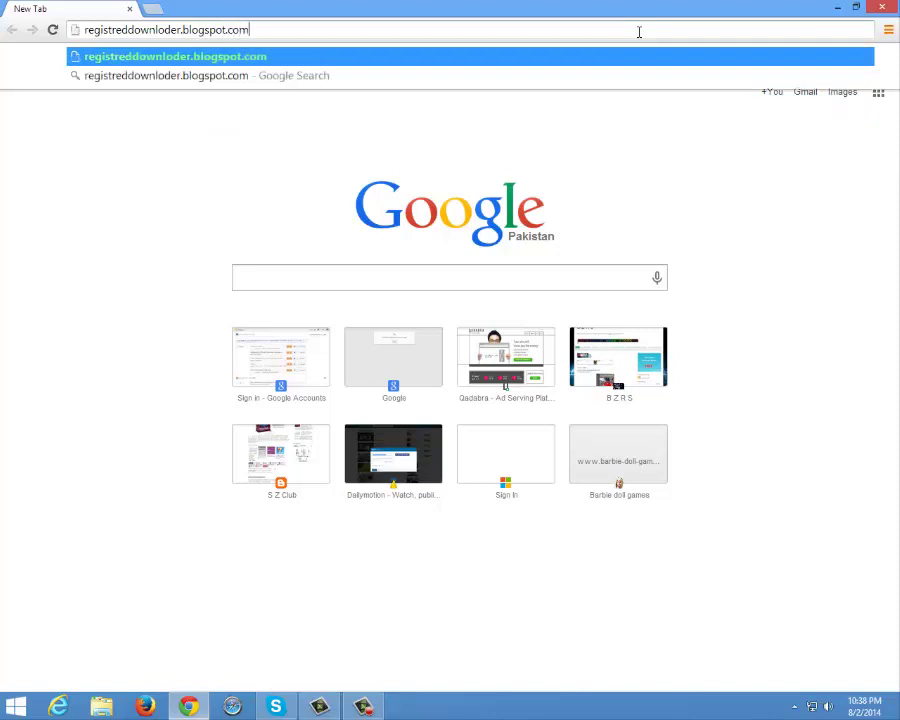
key("Return")
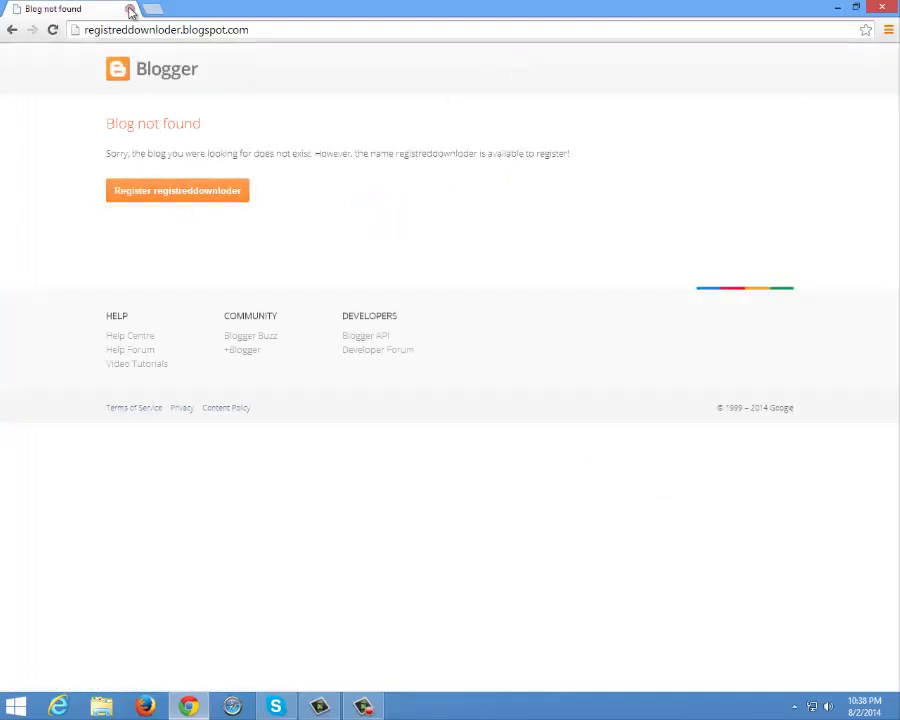
- Switch to Mozilla Firefox, close Chrome, and load the Free Registered Downloader blog at registereddownloder.blogspot.com
left_click(157, 705)
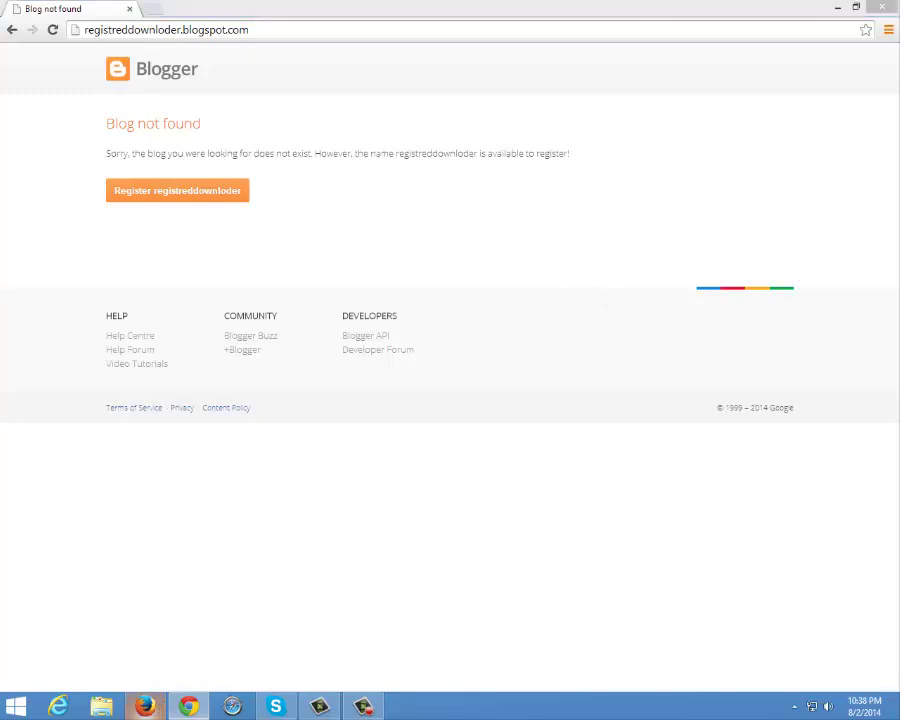
left_click(846, 95)
left_click(882, 7)
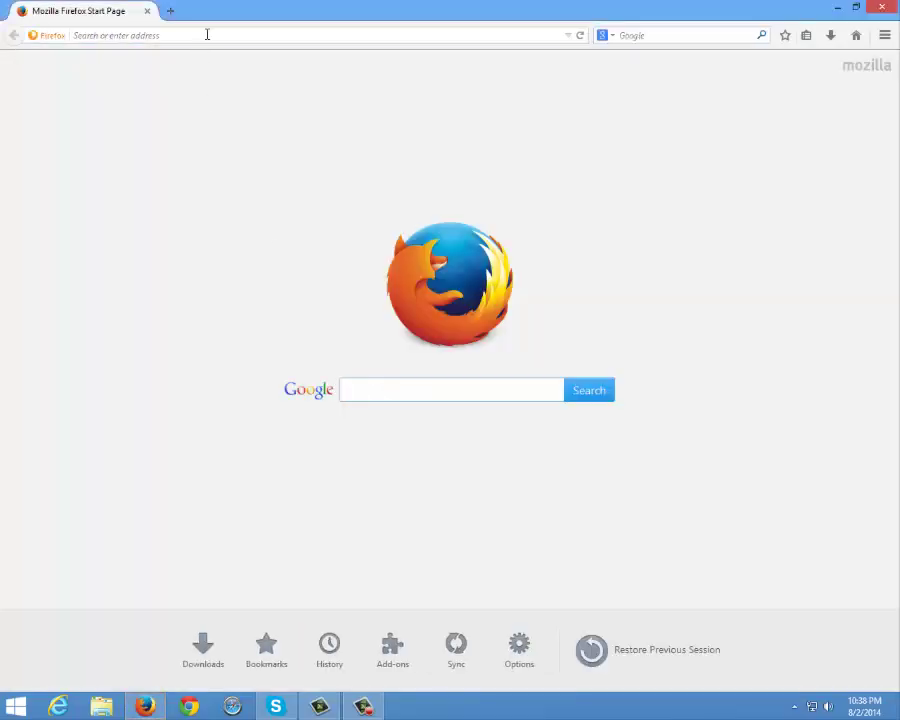
left_click(170, 10)
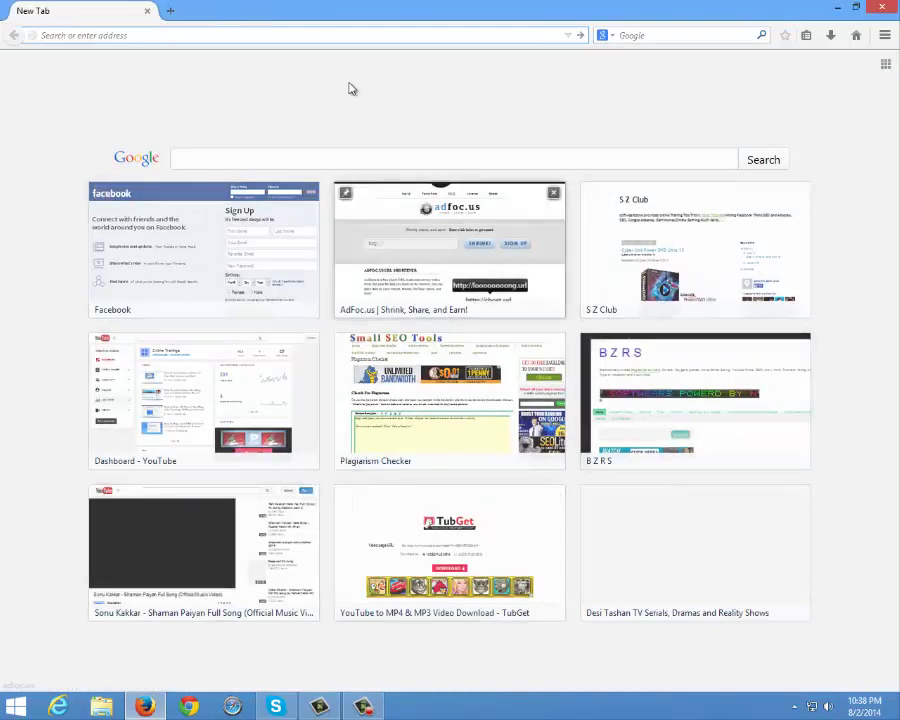
type("re")
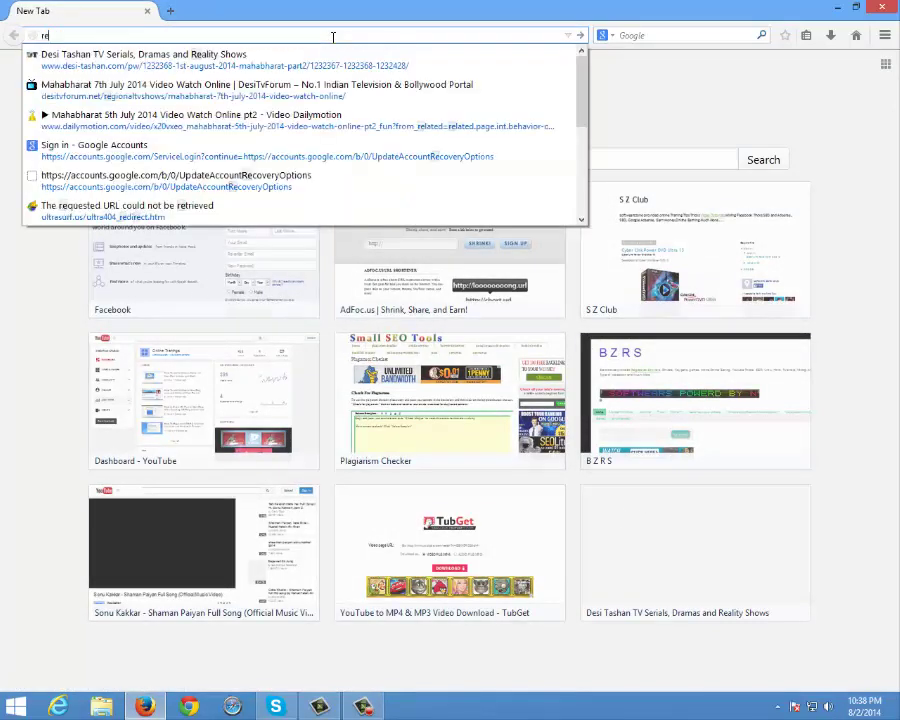
type("g")
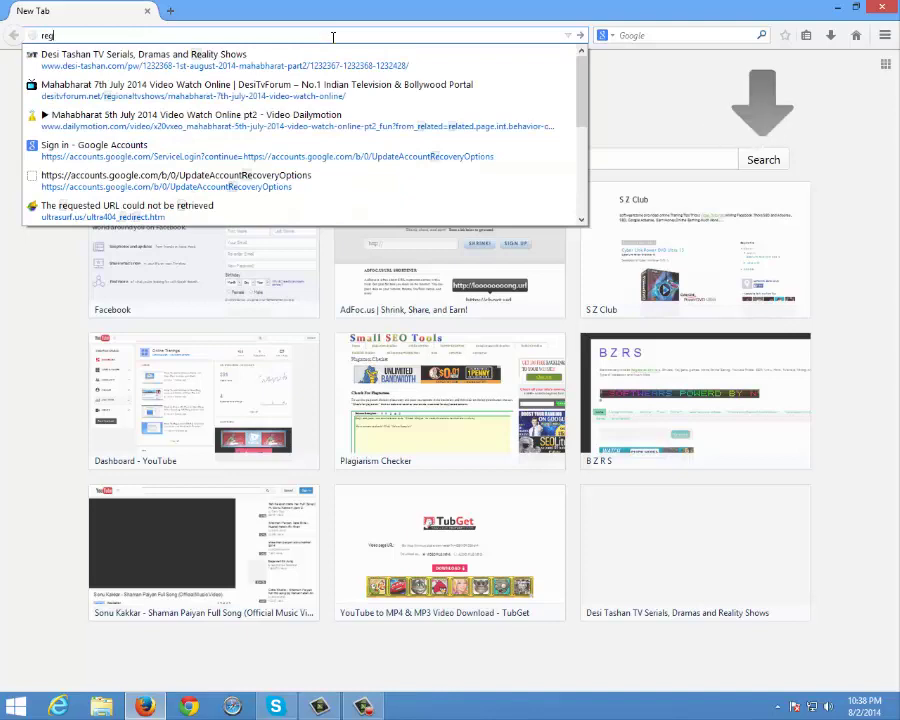
type("i")
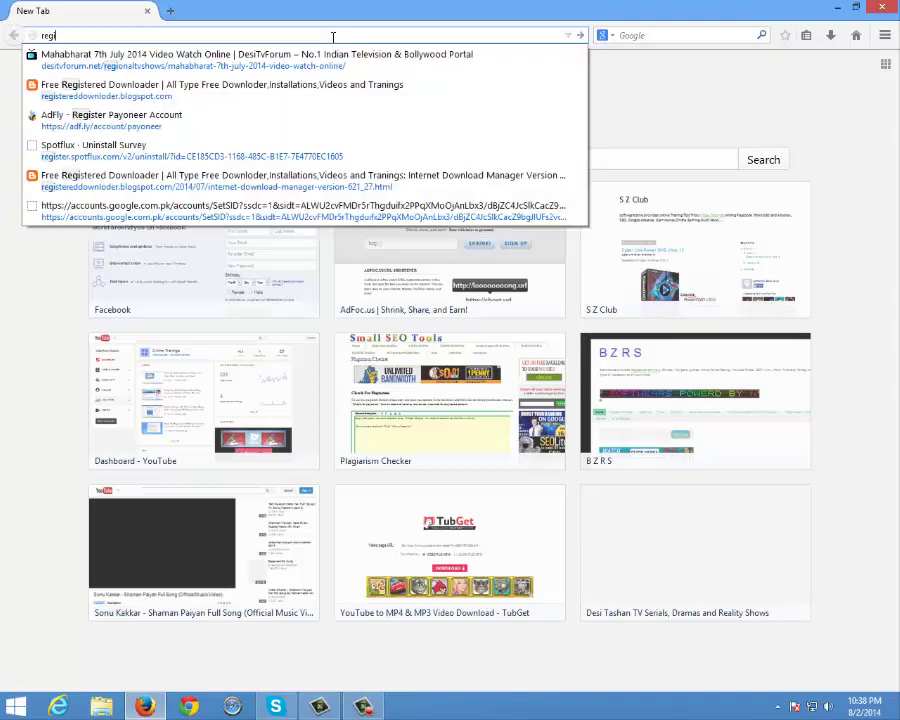
left_click(40, 92)
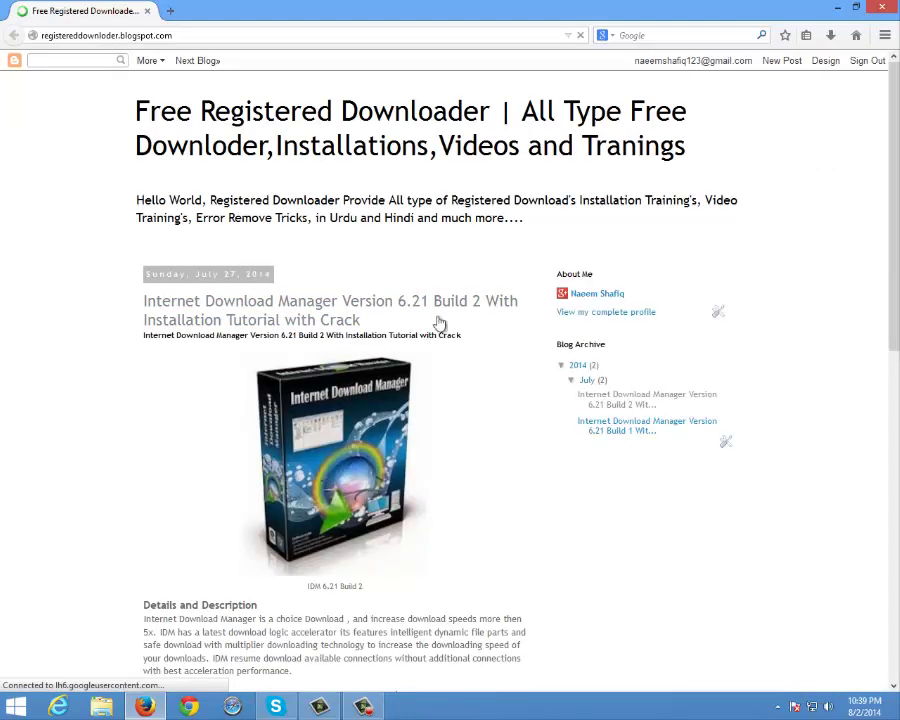
- Open the full Internet Download Manager Version 6.21 Build 2 post and examine its description and download links
scroll(300, 325, "down", 10)
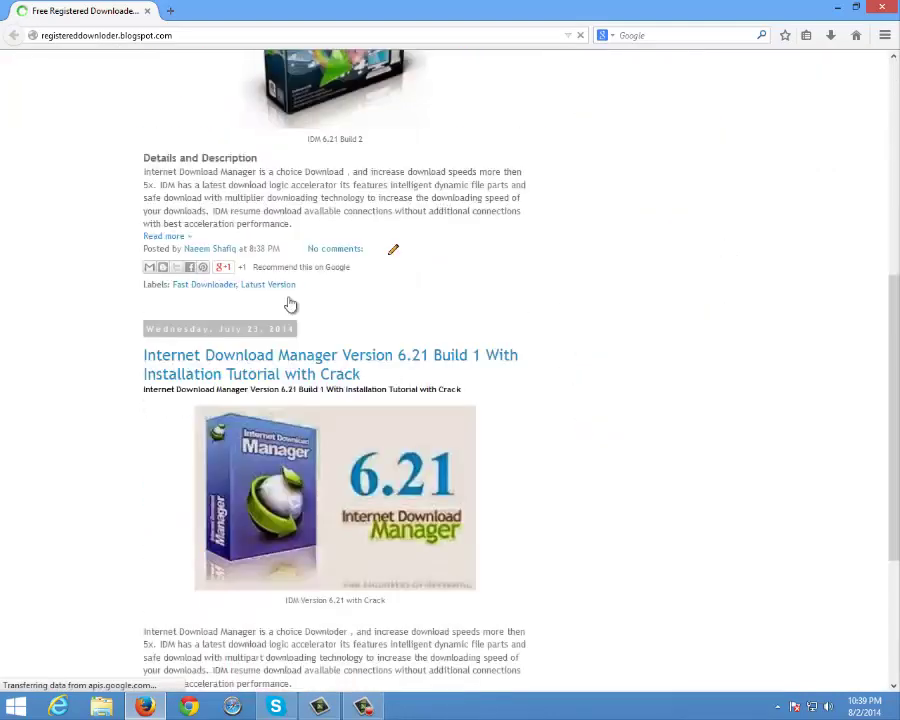
scroll(461, 397, "down", 2)
scroll(205, 230, "up", 5)
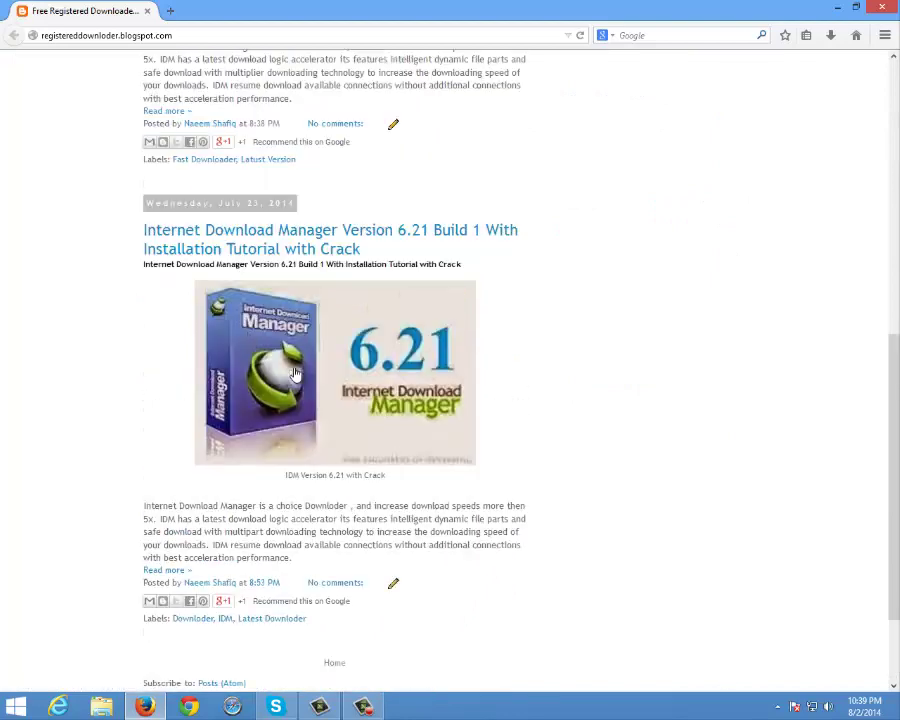
scroll(204, 370, "up", 3)
left_click(178, 428)
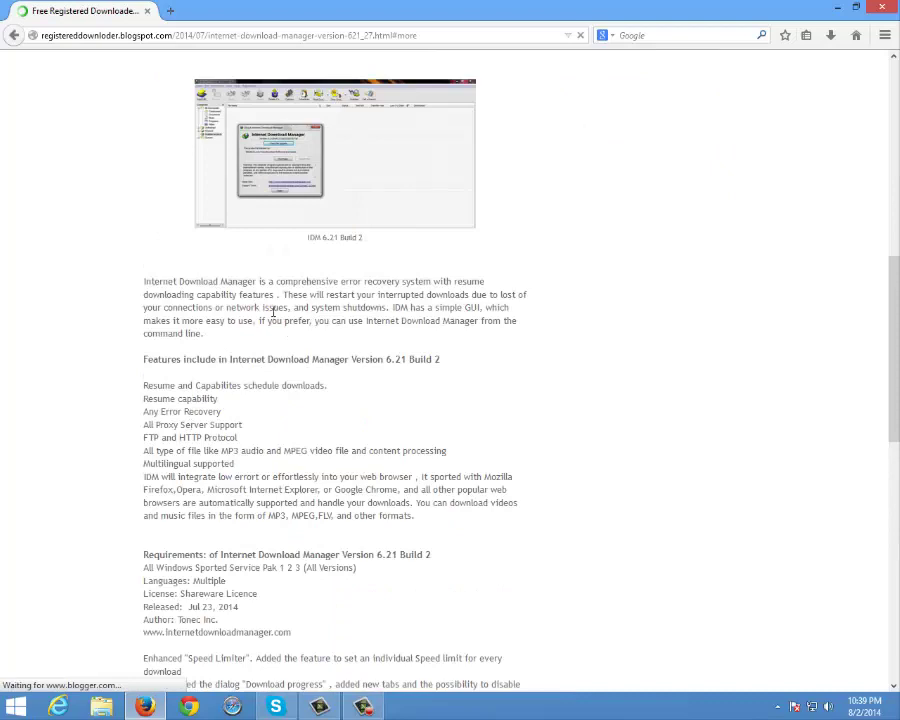
scroll(254, 352, "down", 5)
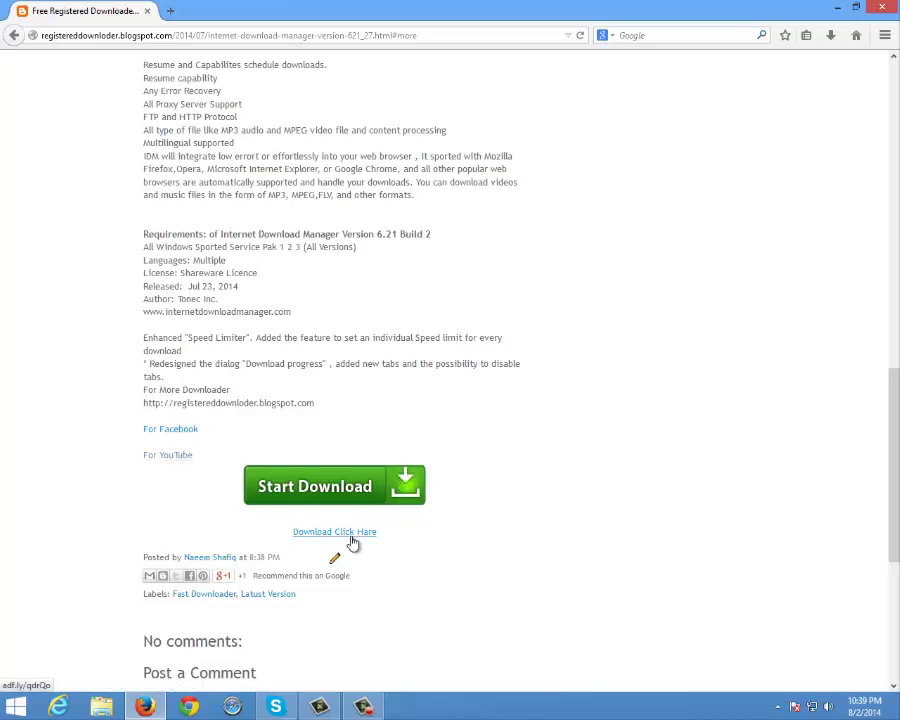
scroll(366, 564, "up", 3)
scroll(344, 572, "down", 3)
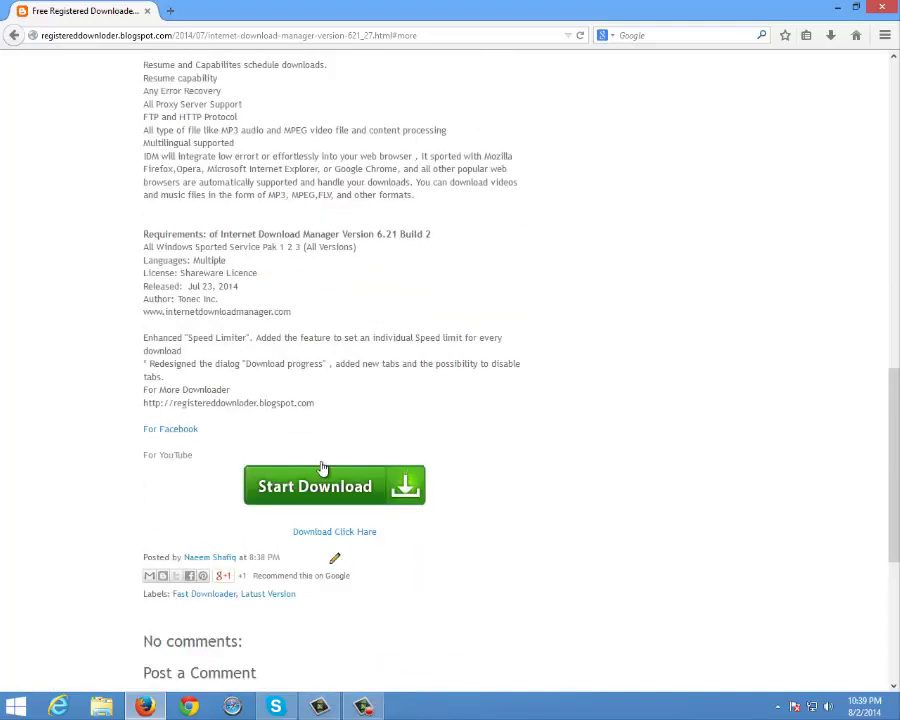
- Minimize the browser window and refresh the Windows desktop several times
left_click(836, 8)
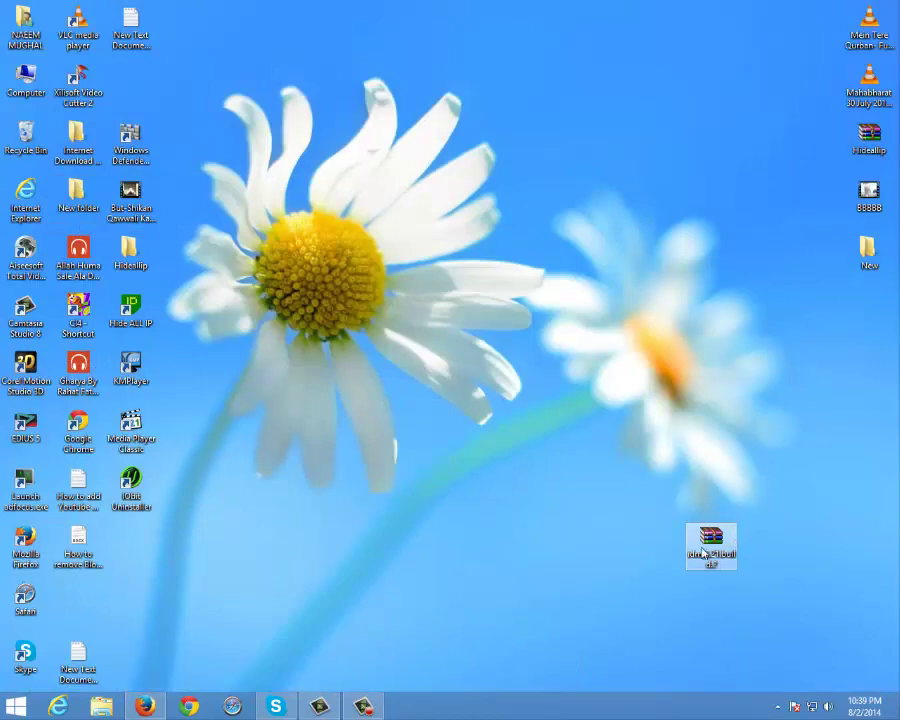
right_click(553, 482)
left_click(594, 526)
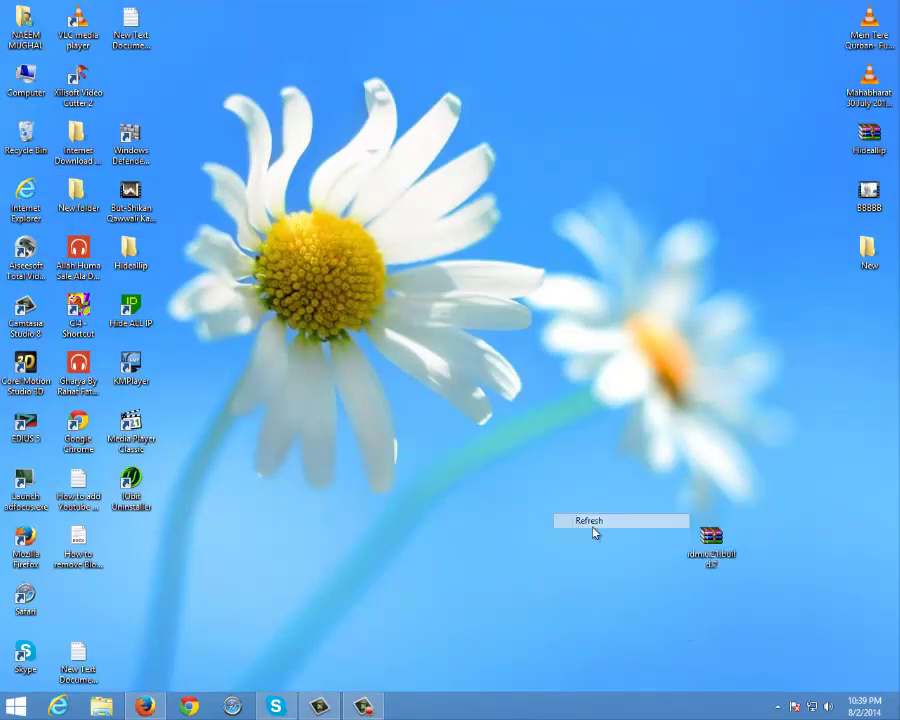
right_click(585, 508)
left_click(617, 540)
right_click(532, 507)
left_click(645, 539)
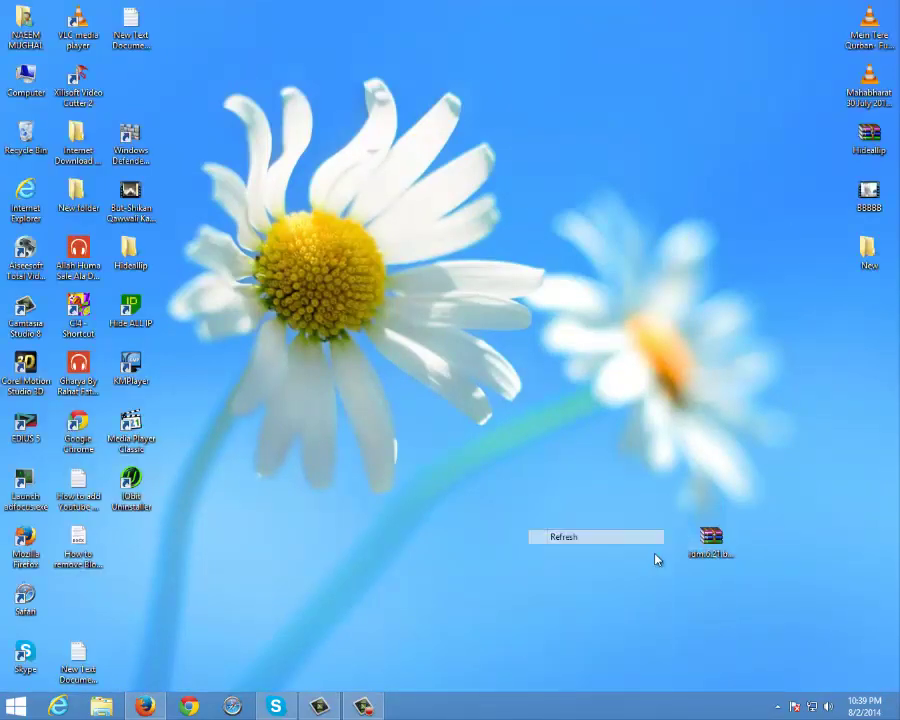
- Extract the idm.6.21.build.2 archive on the desktop into a folder of the same name and open that folder
right_click(709, 549)
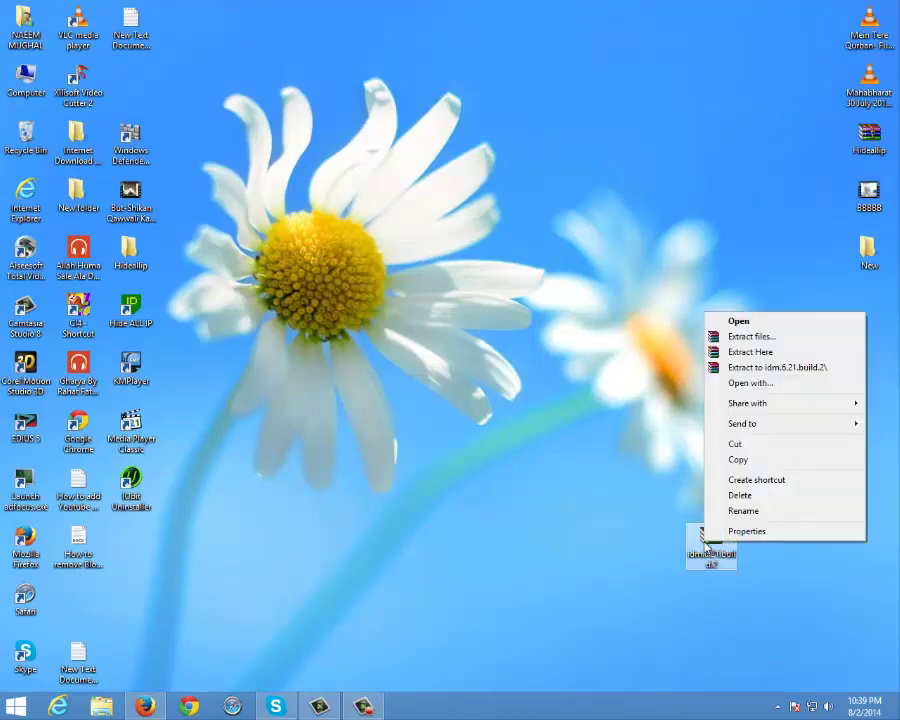
left_click(775, 369)
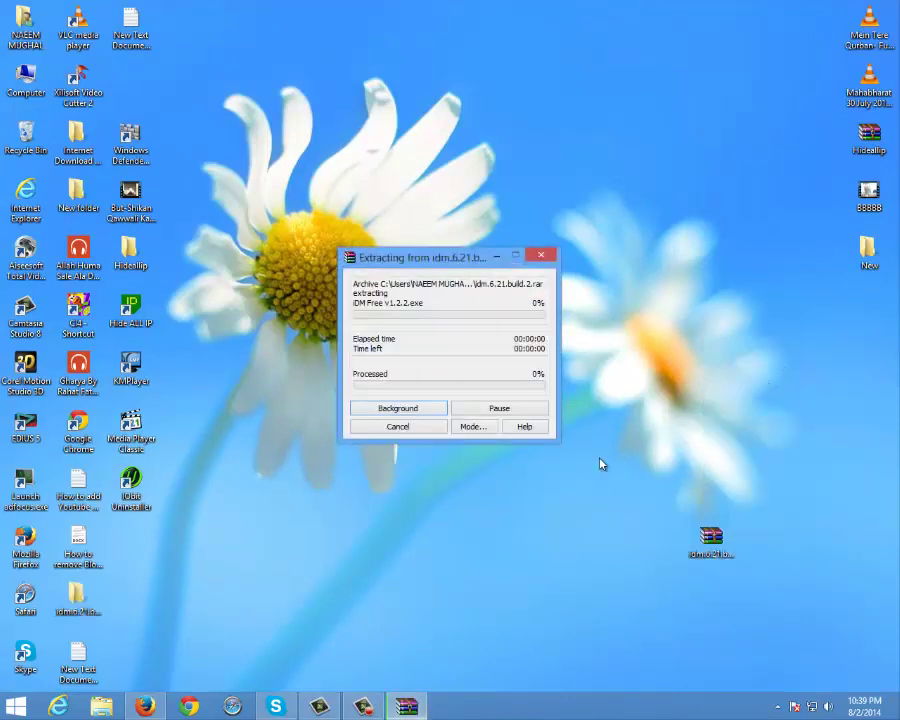
left_click(82, 600)
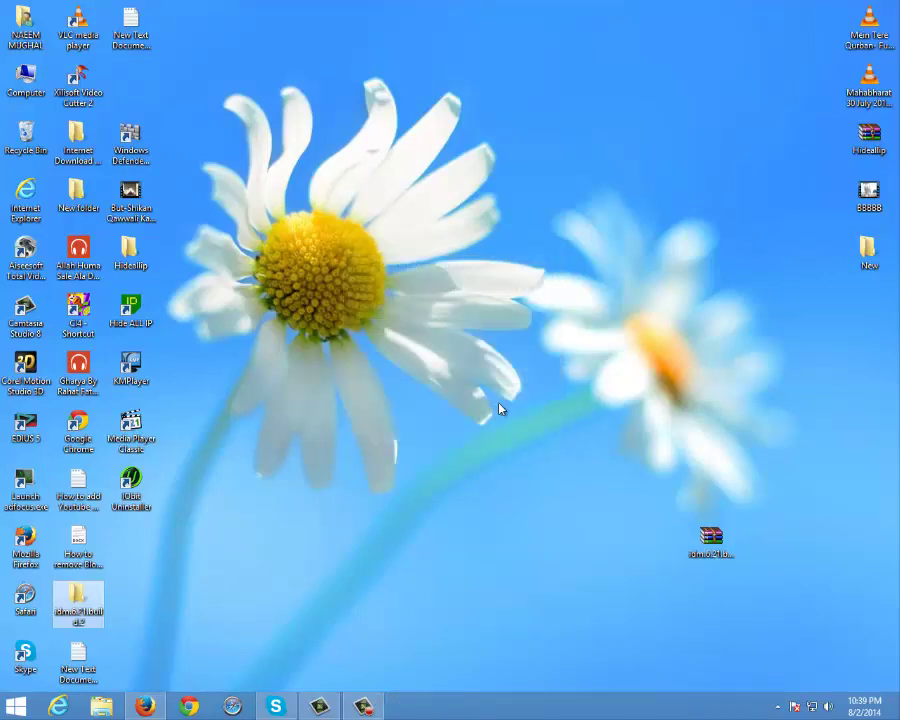
left_click(237, 617)
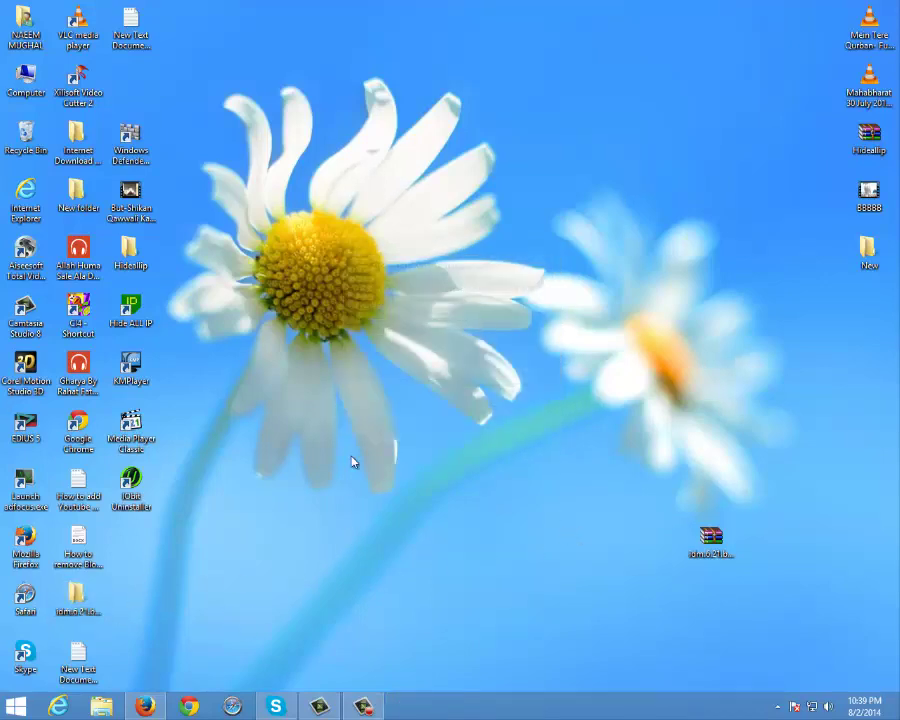
double_click(72, 610)
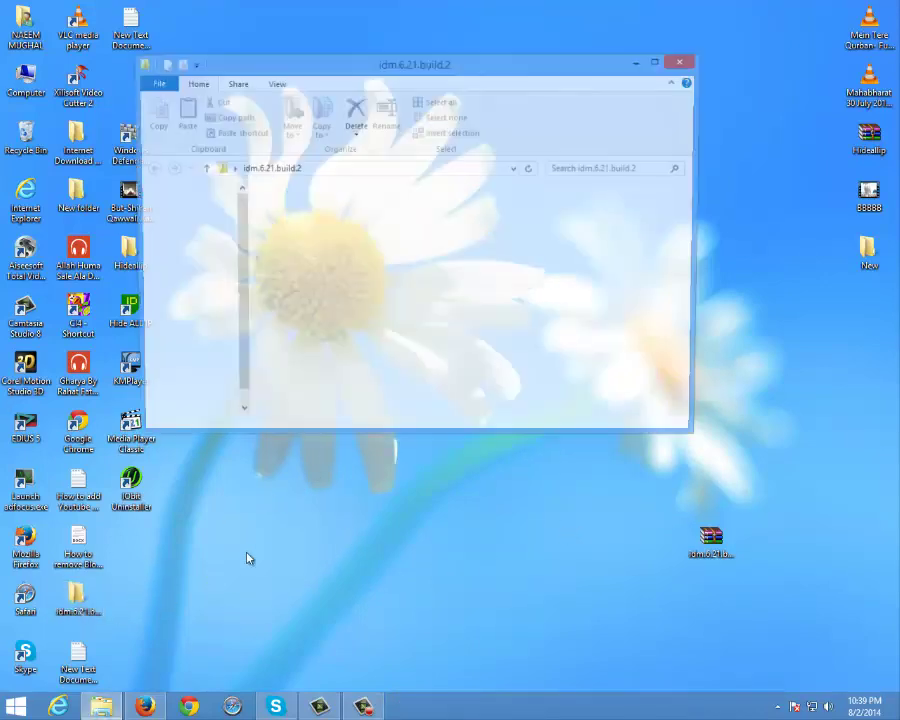
- Delete the "How to use iDM Free v1.x.x" video from the extracted folder and the idm.6.21.build.2 archive from the desktop
right_click(307, 219)
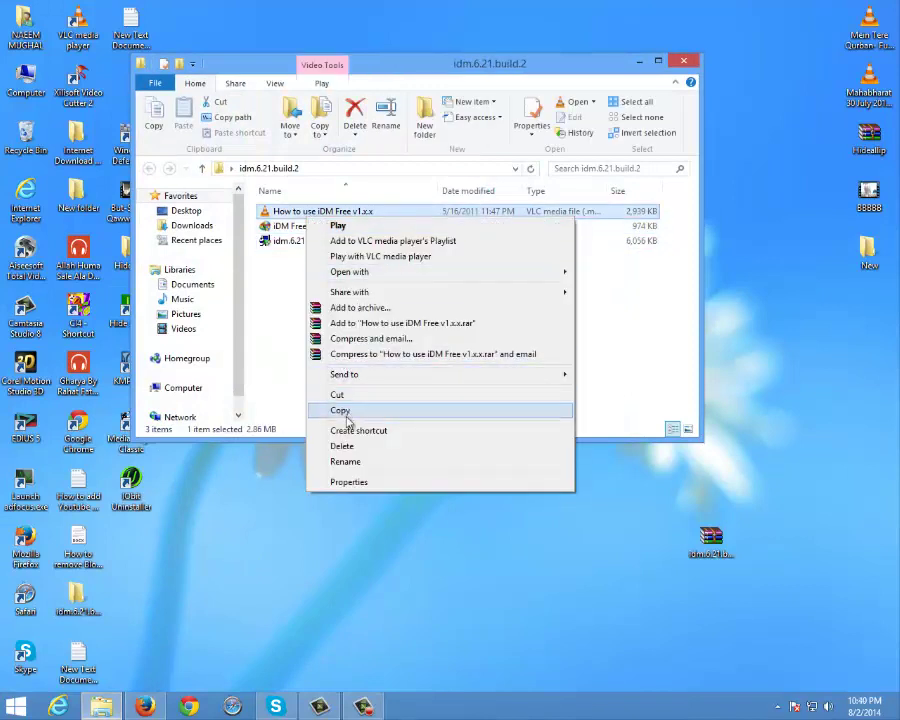
left_click(346, 448)
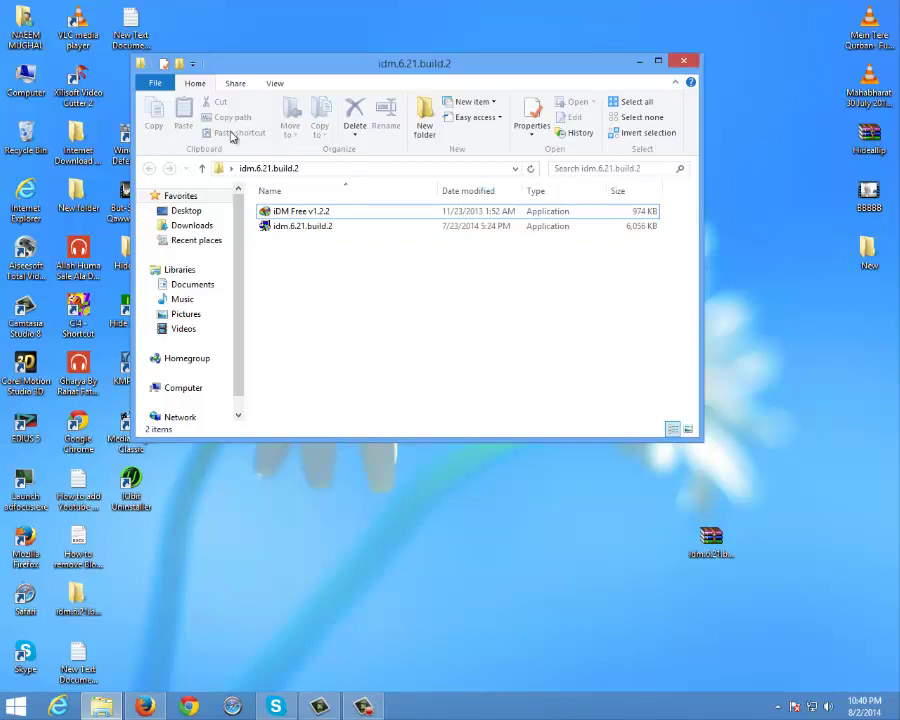
left_click(284, 232)
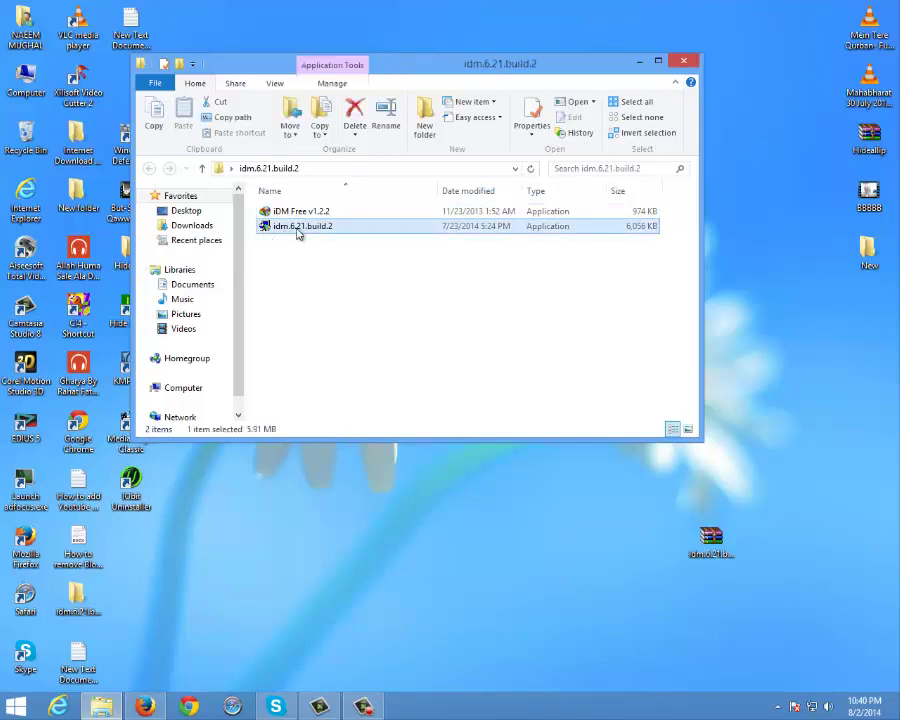
right_click(712, 543)
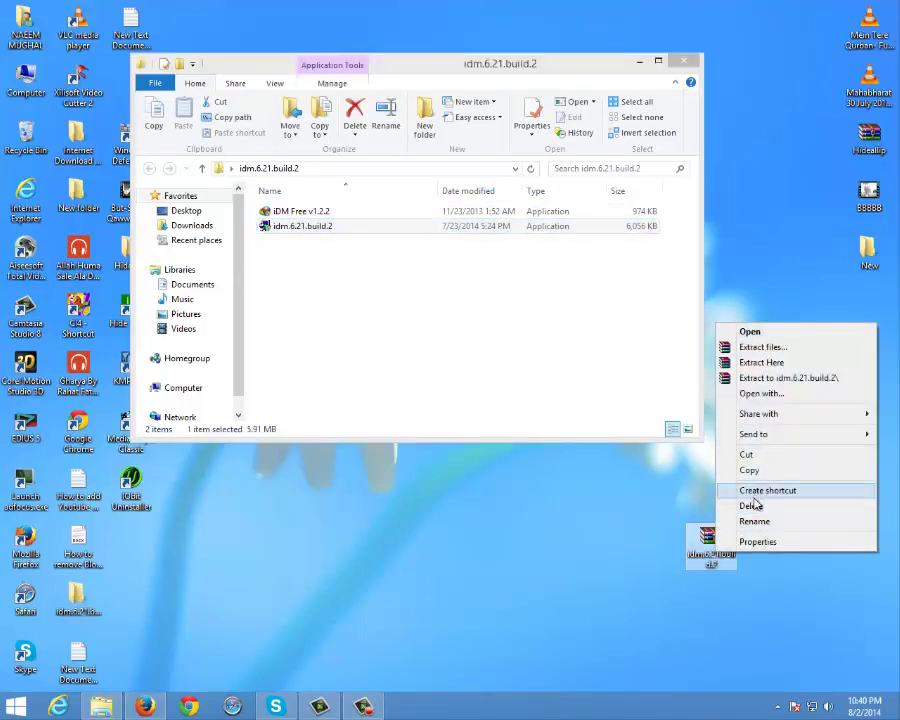
left_click(752, 507)
- Install Internet Download Manager from idm.6.21.build.2 in the default destination folder with a desktop icon, and acknowledge the Firefox integration
left_click(295, 235)
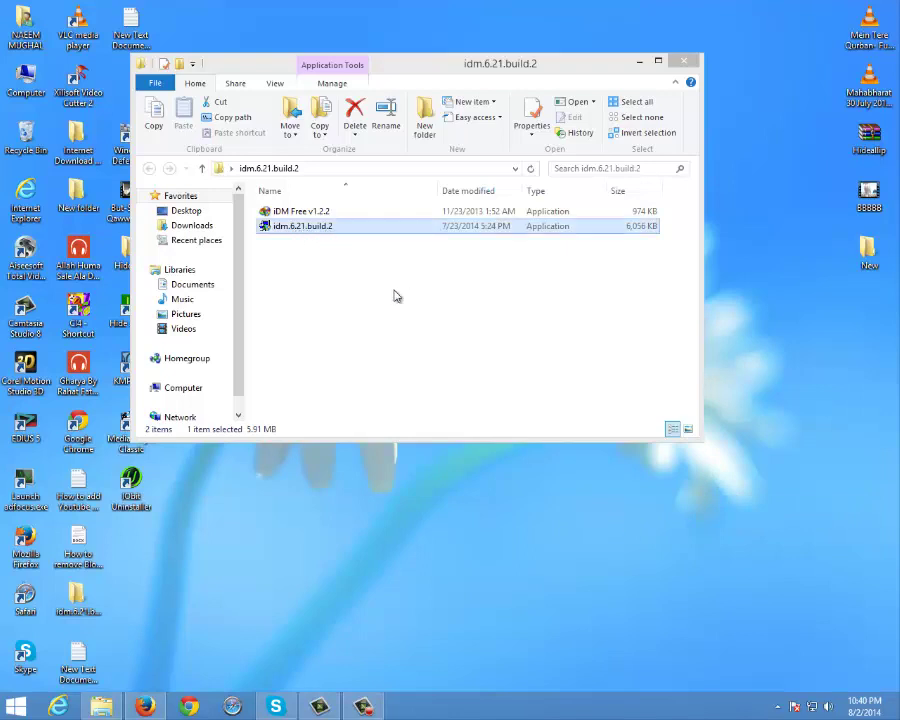
left_click(726, 362)
left_click(410, 233)
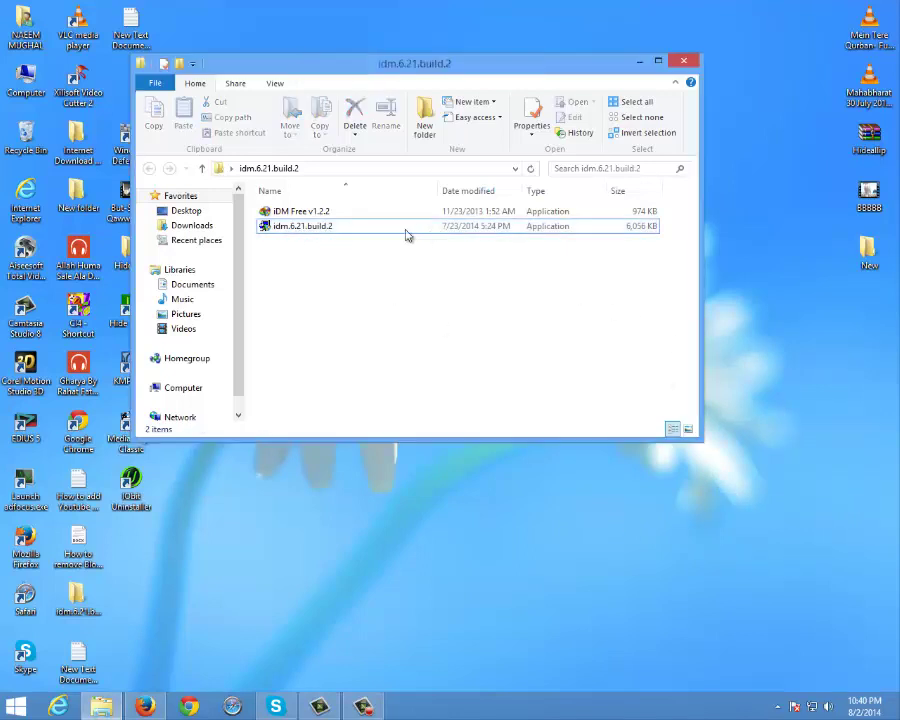
double_click(325, 229)
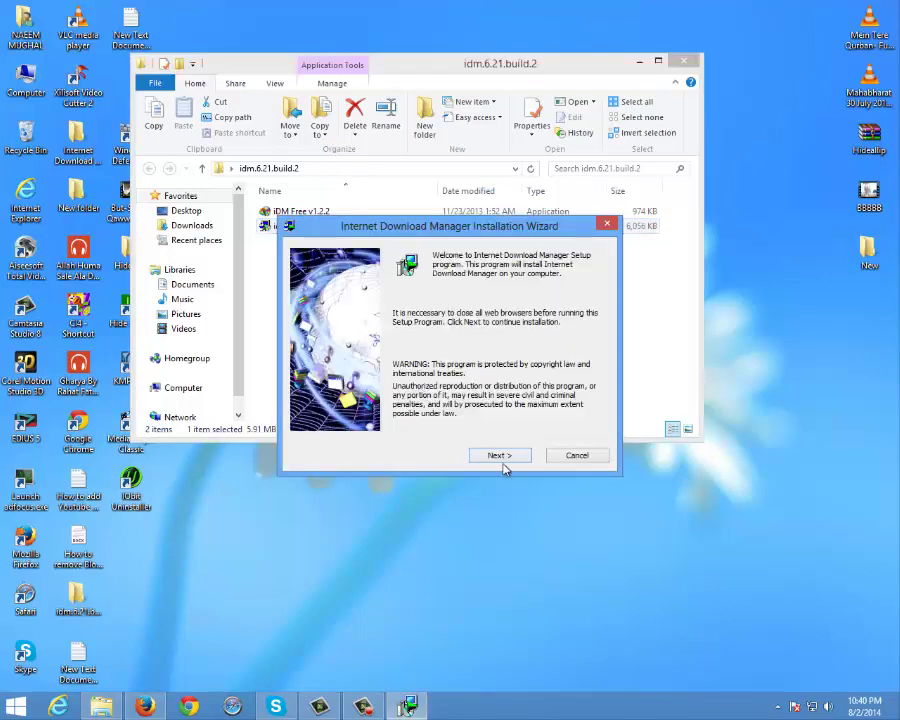
left_click(503, 456)
left_click(503, 456)
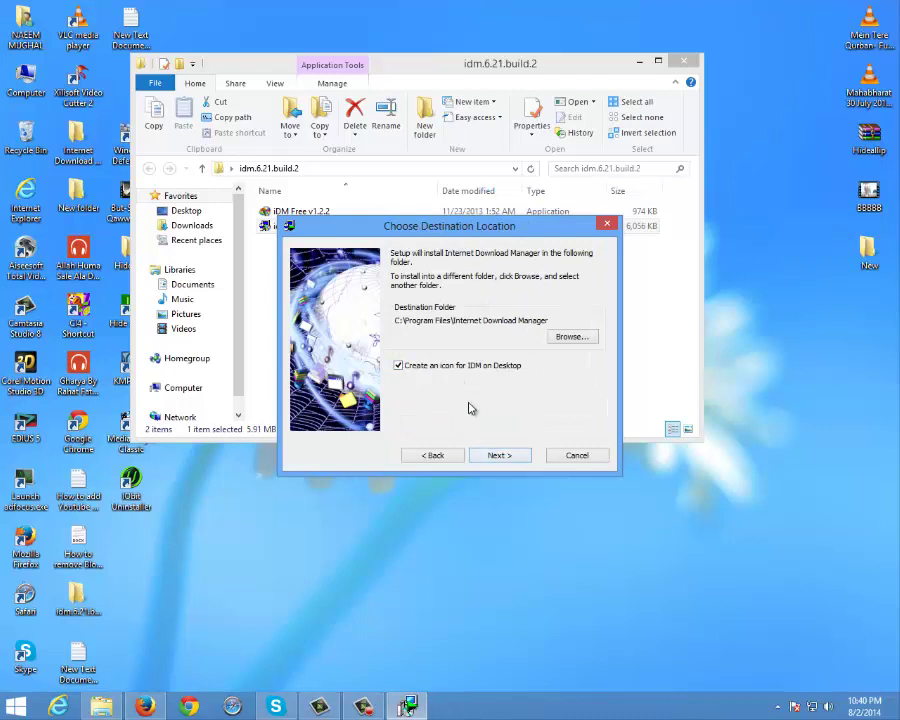
left_click(503, 456)
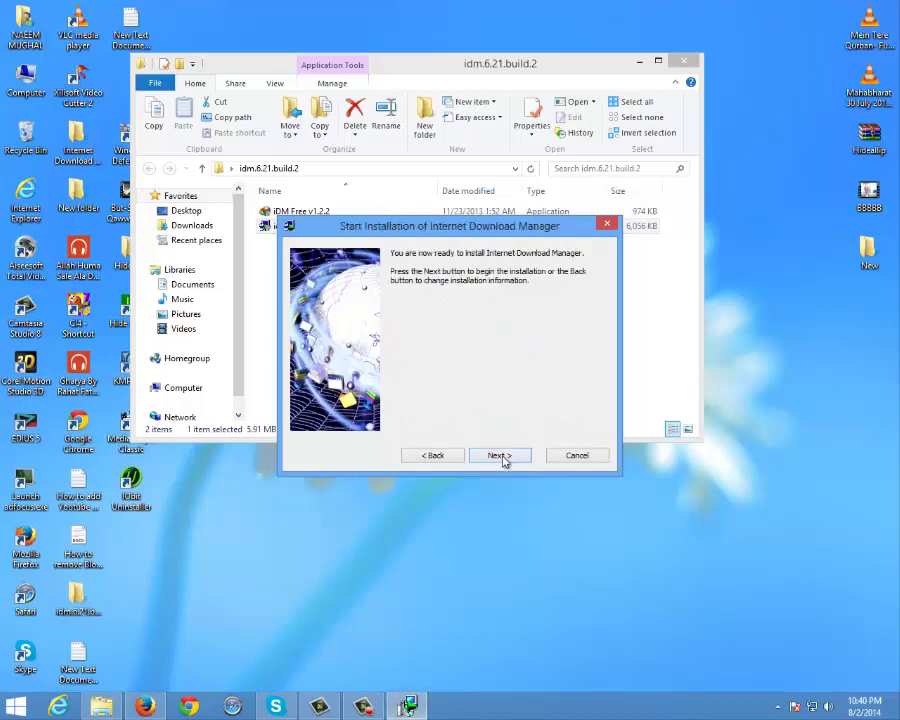
left_click(500, 456)
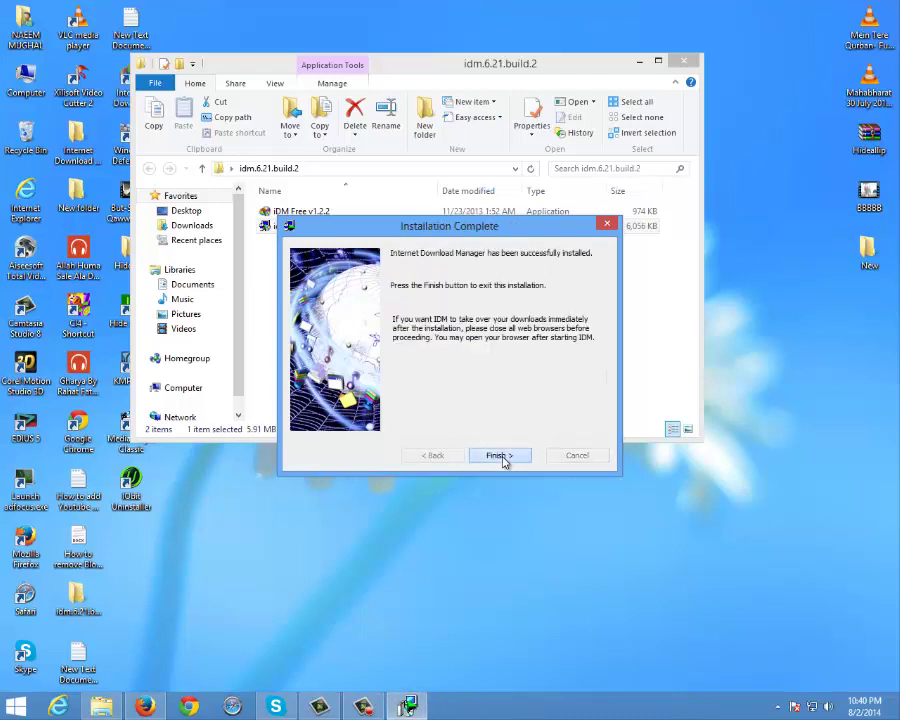
left_click(504, 457)
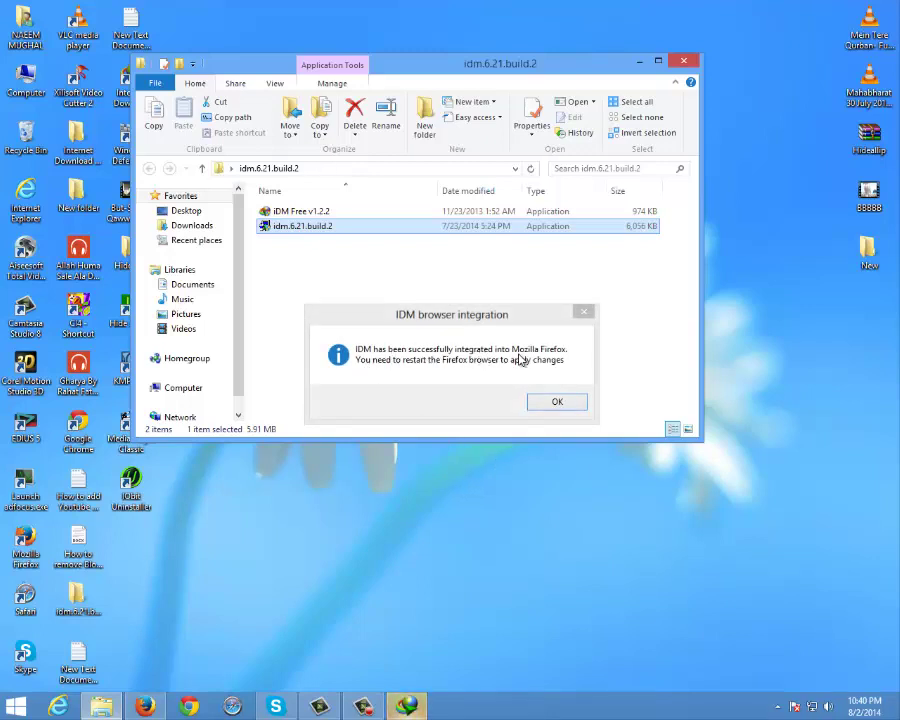
left_click(562, 410)
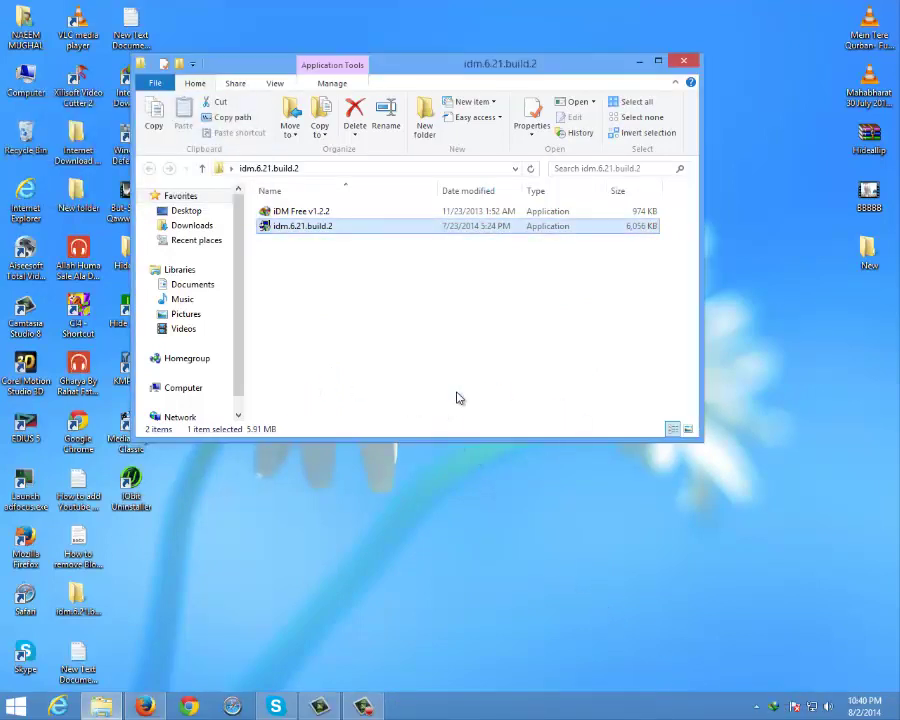
- Open Internet Download Manager maximized, dismiss the daily tip and check the version and license details in its About information
double_click(776, 710)
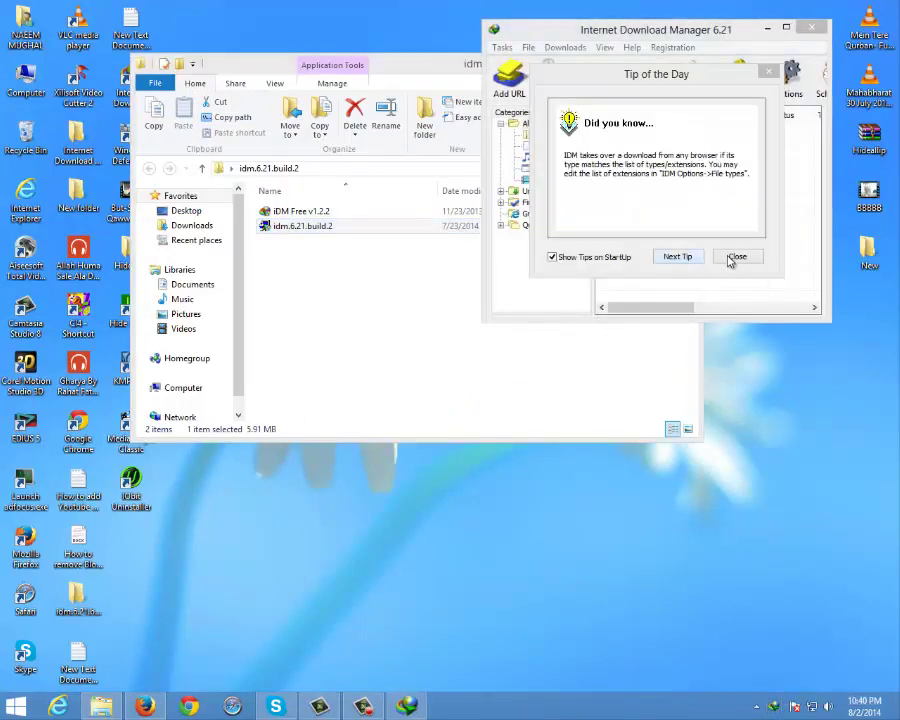
left_click(734, 257)
double_click(518, 24)
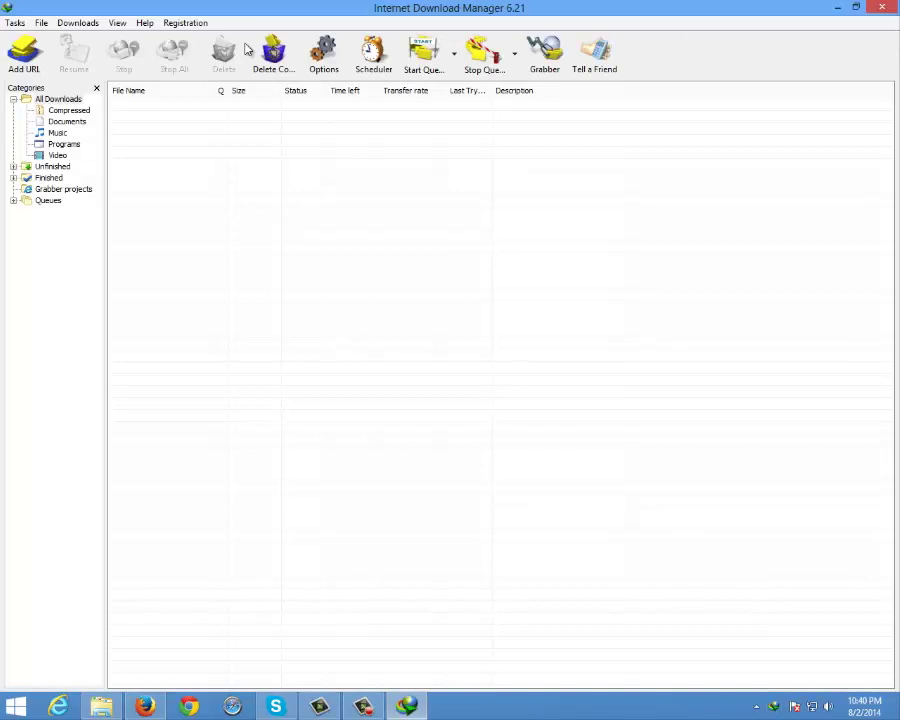
left_click(190, 23)
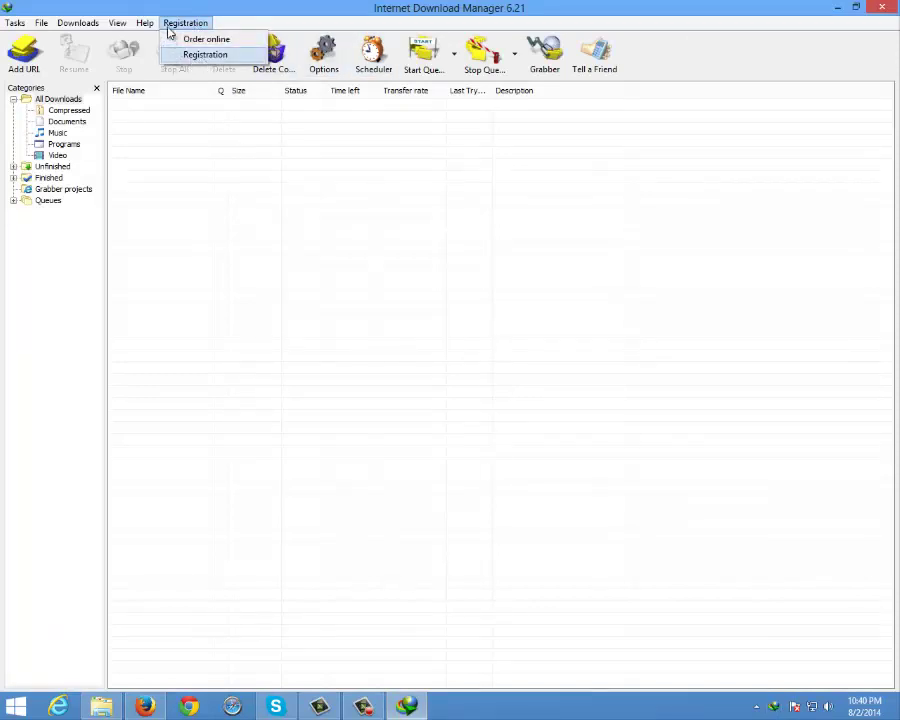
mouse_move(145, 23)
left_click(162, 178)
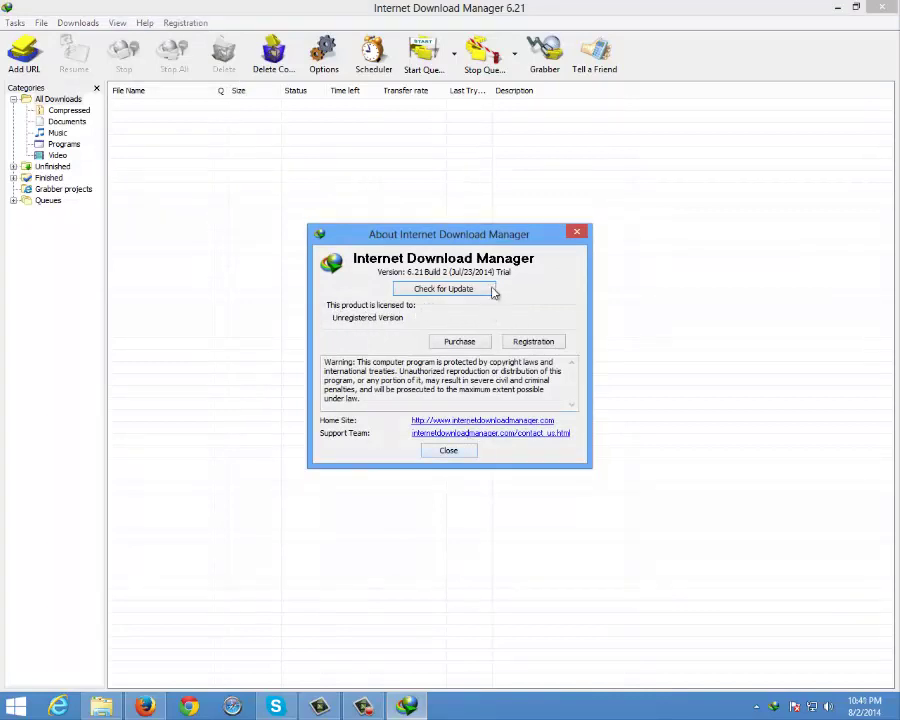
left_click(460, 451)
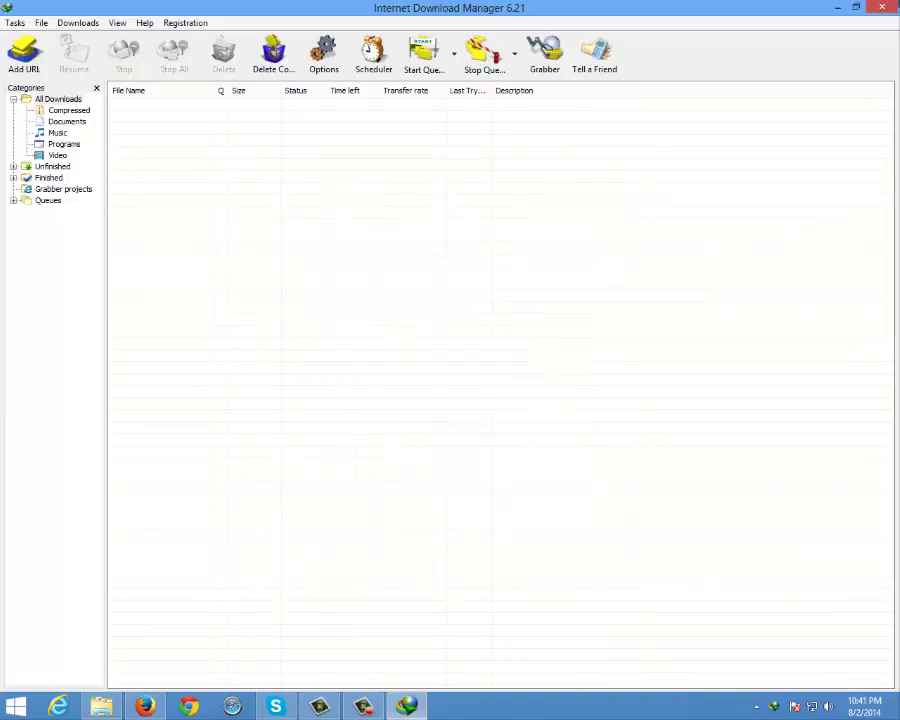
- Close the Internet Download Manager window and exit the program running in the background
left_click(885, 7)
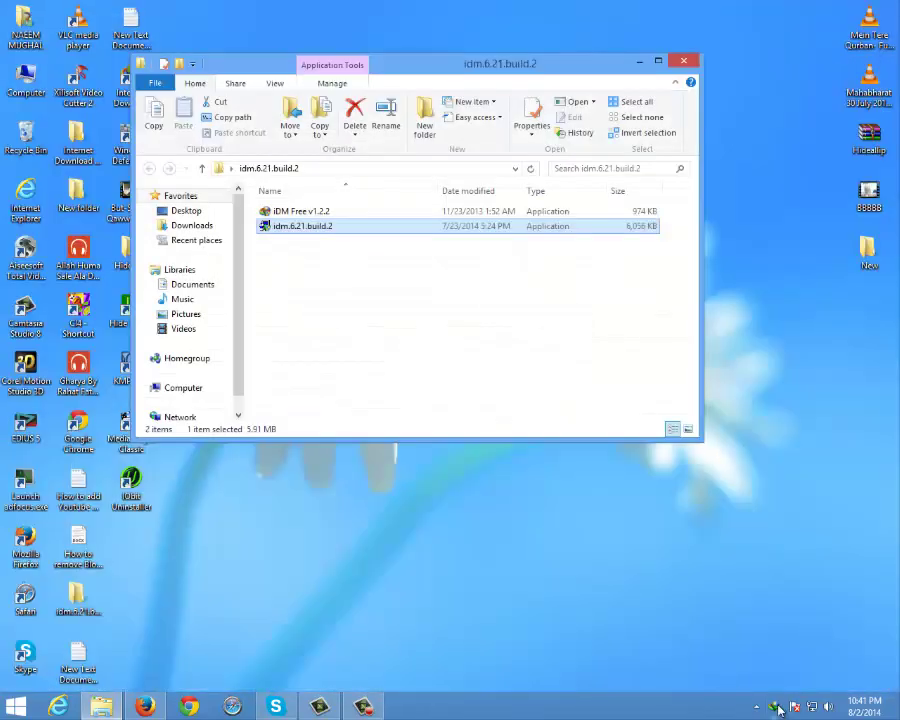
right_click(779, 709)
left_click(776, 692)
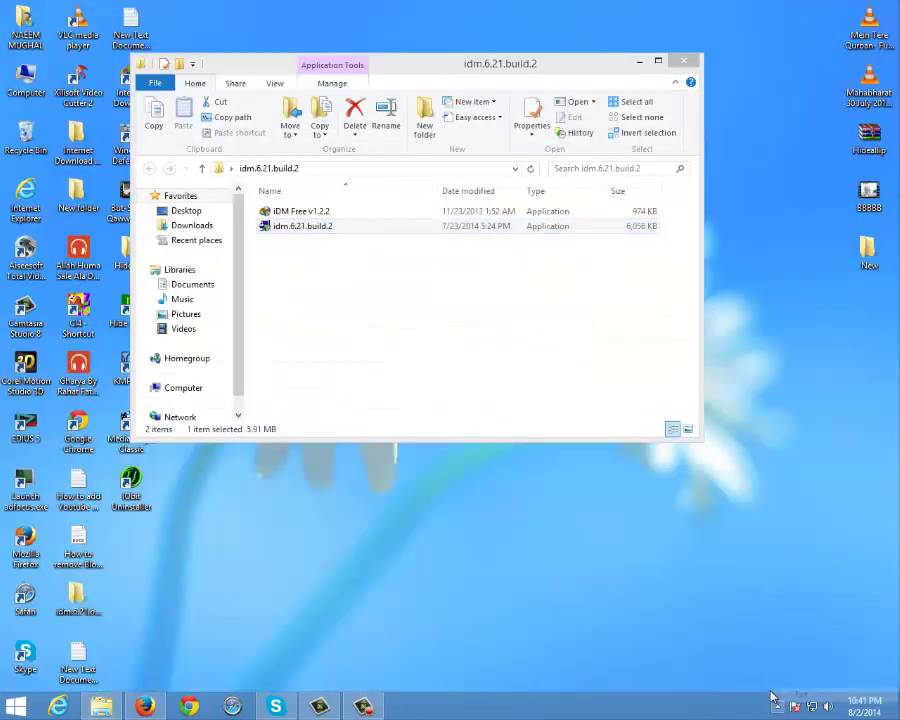
- Copy iDM Free v1.2.2 into C:\Program Files\Internet Download Manager, granting administrator permission for the copy
right_click(352, 212)
left_click(297, 214)
right_click(293, 213)
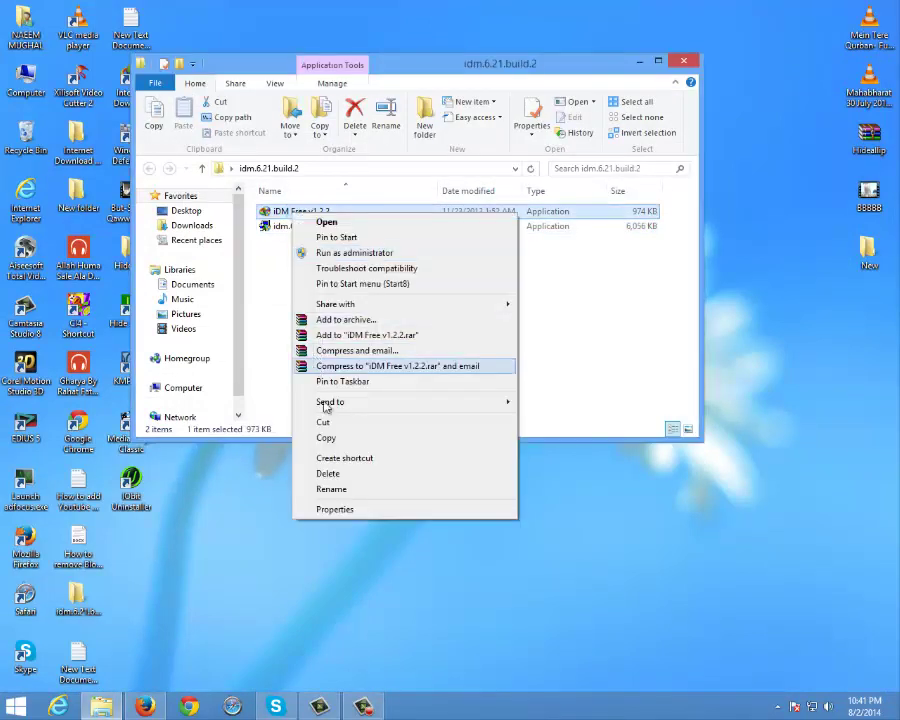
left_click(326, 437)
left_click(183, 387)
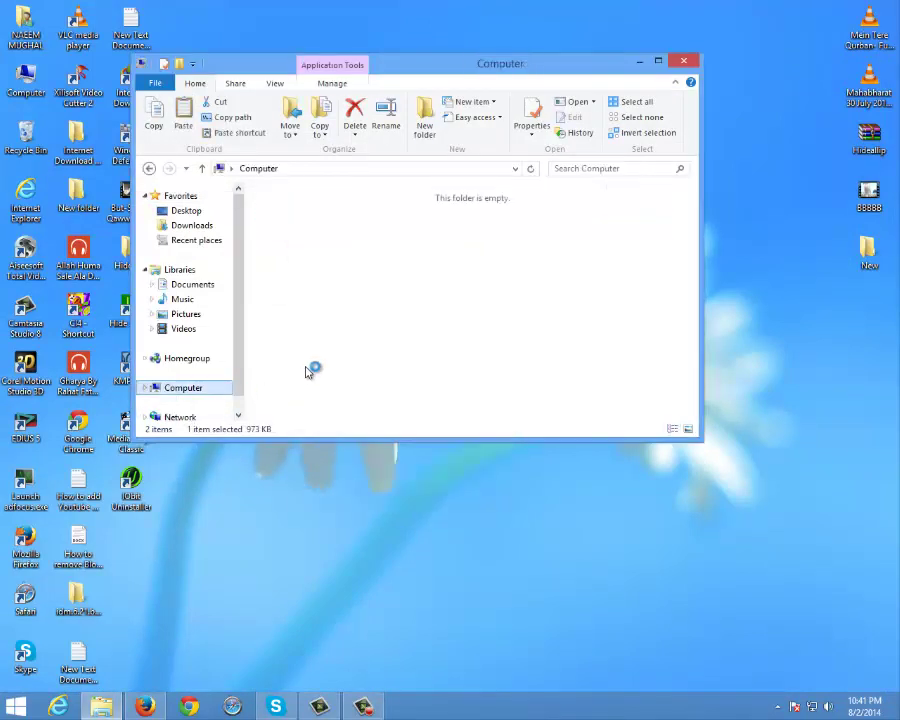
double_click(332, 233)
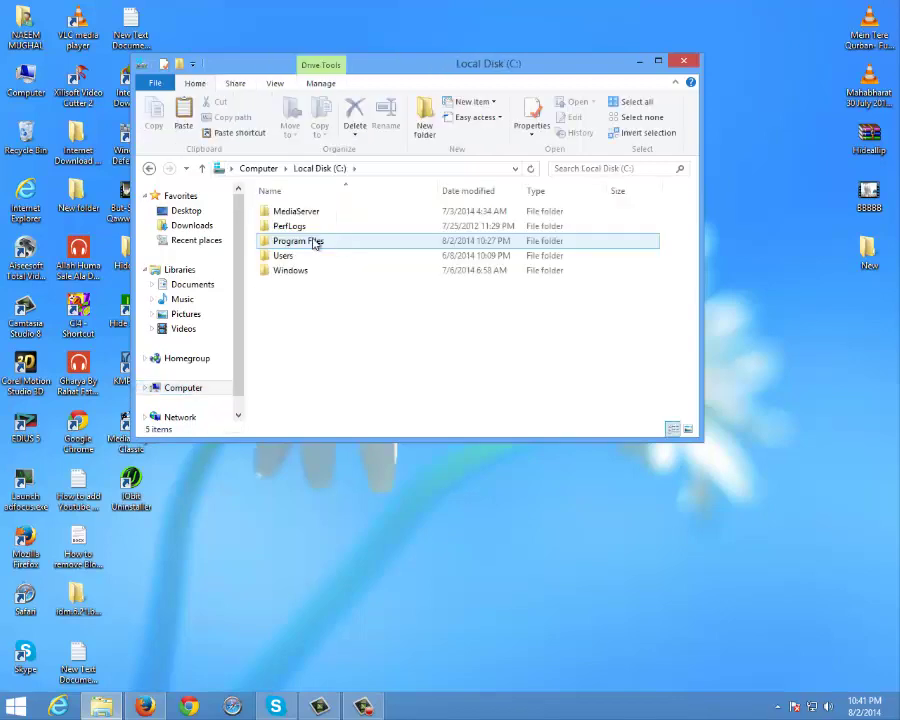
double_click(294, 242)
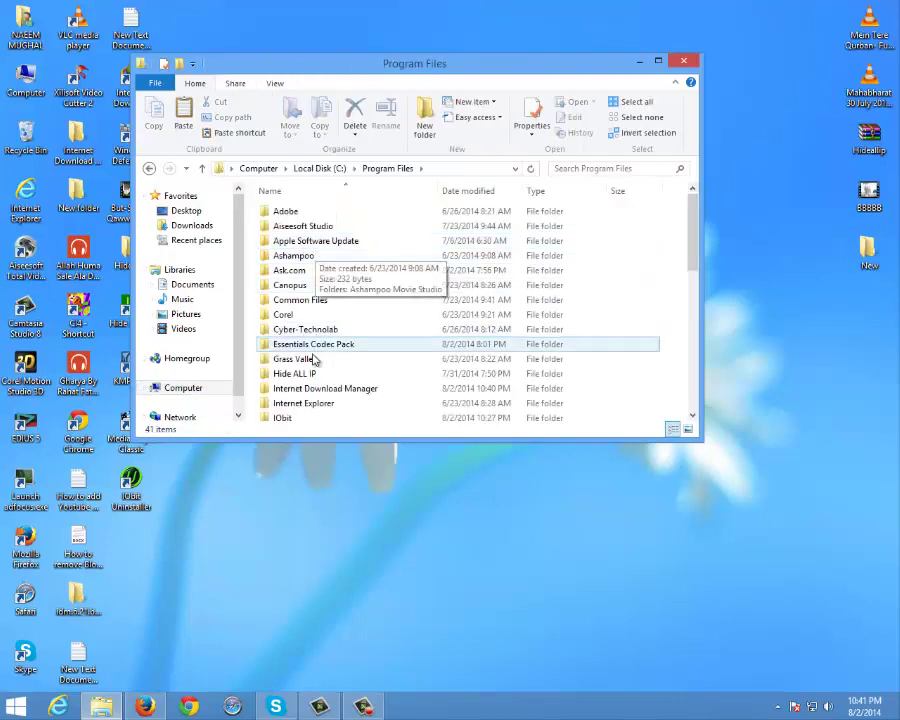
left_click(313, 389)
double_click(313, 389)
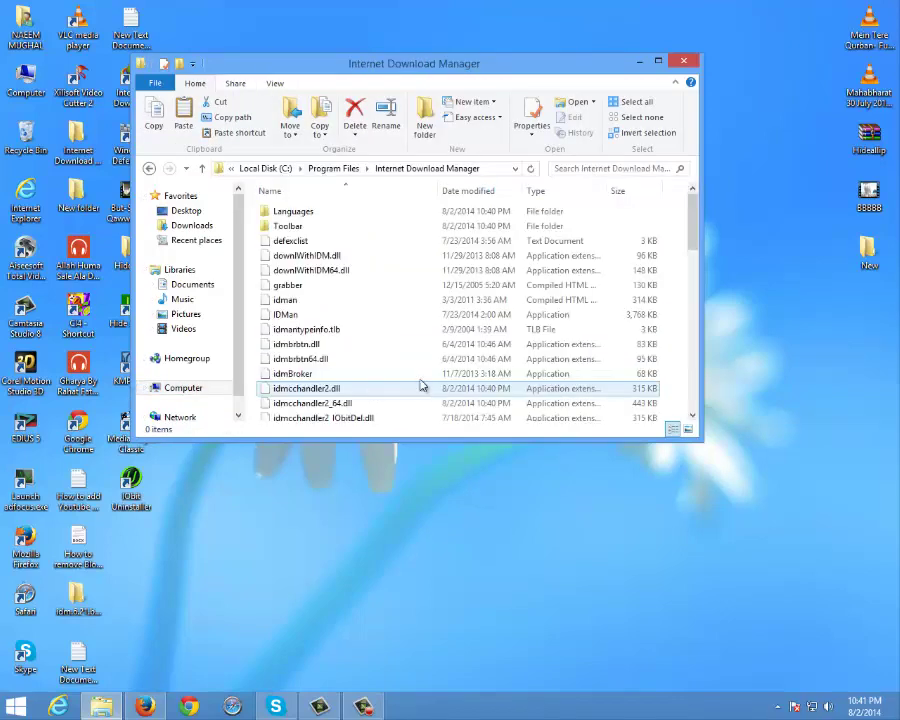
right_click(670, 342)
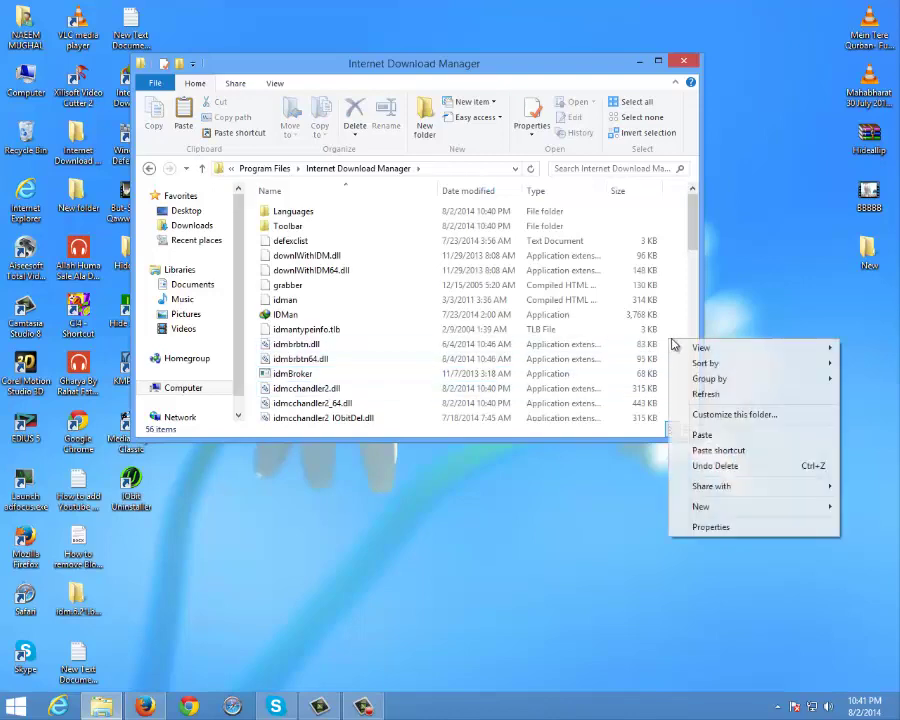
left_click(702, 434)
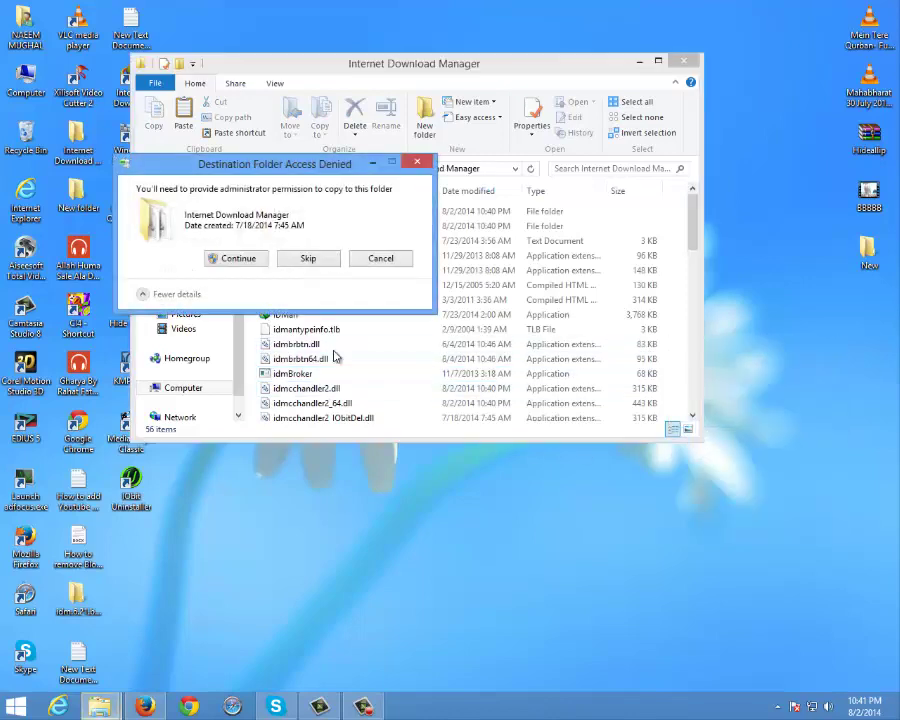
left_click(236, 257)
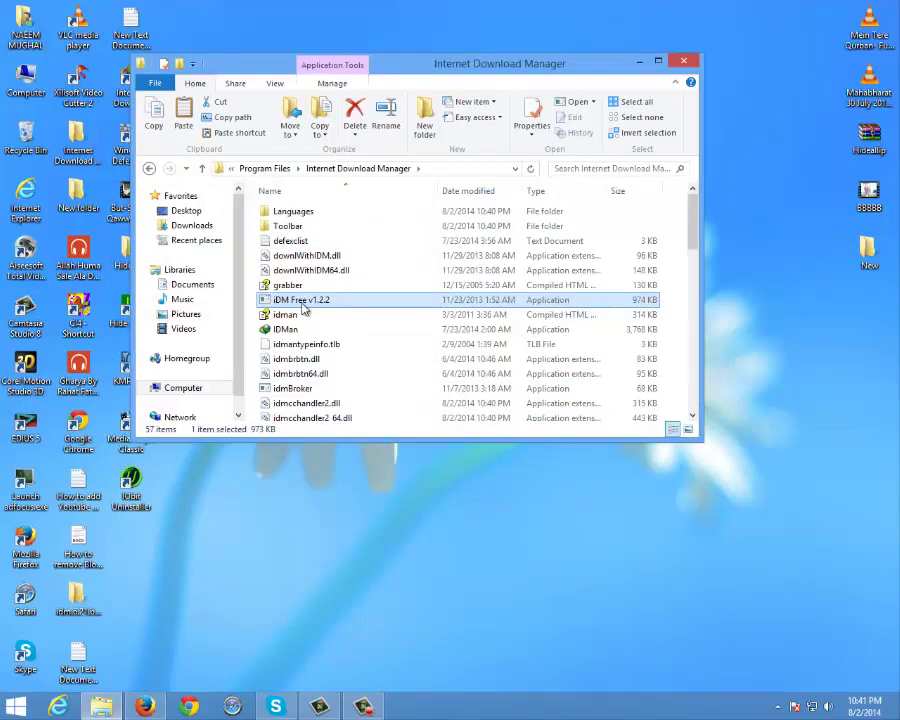
- Run iDM Free v1.2.2 from the installation folder, apply its patch and close the folder window
left_click(410, 360)
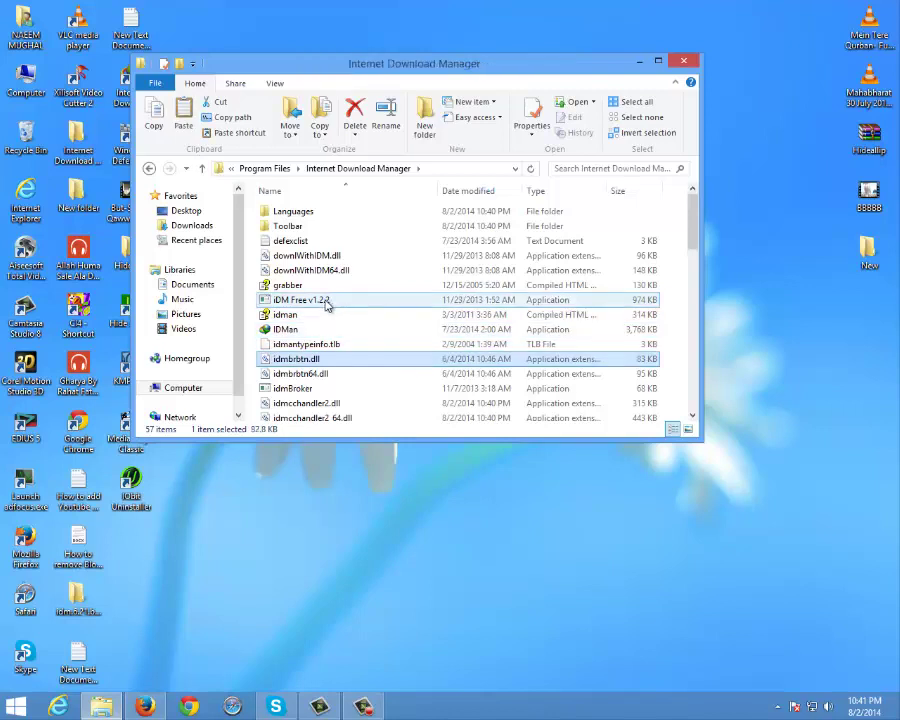
left_click(298, 302)
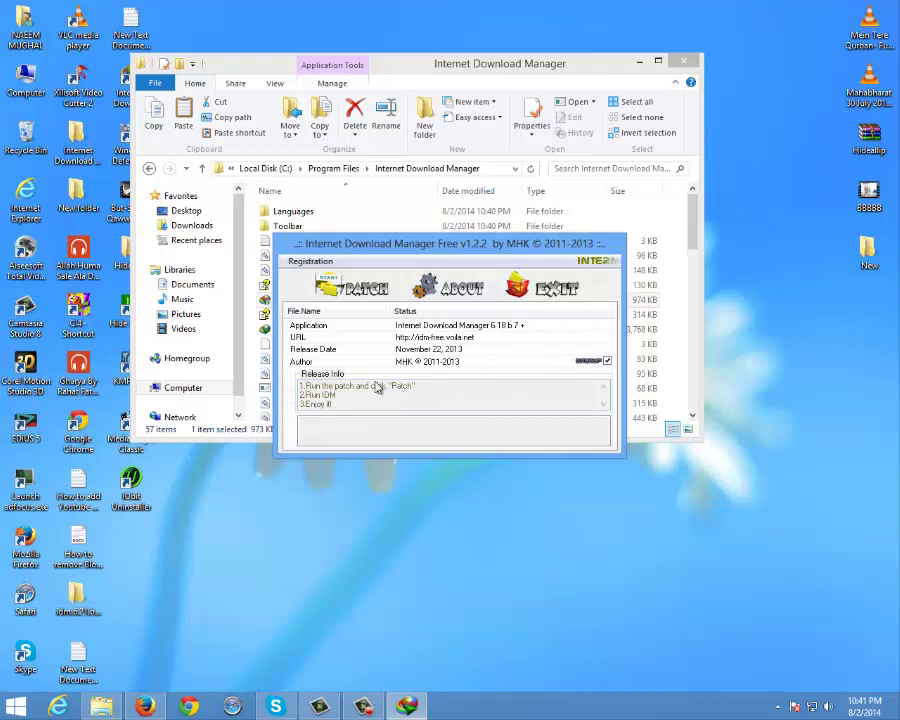
left_click(350, 288)
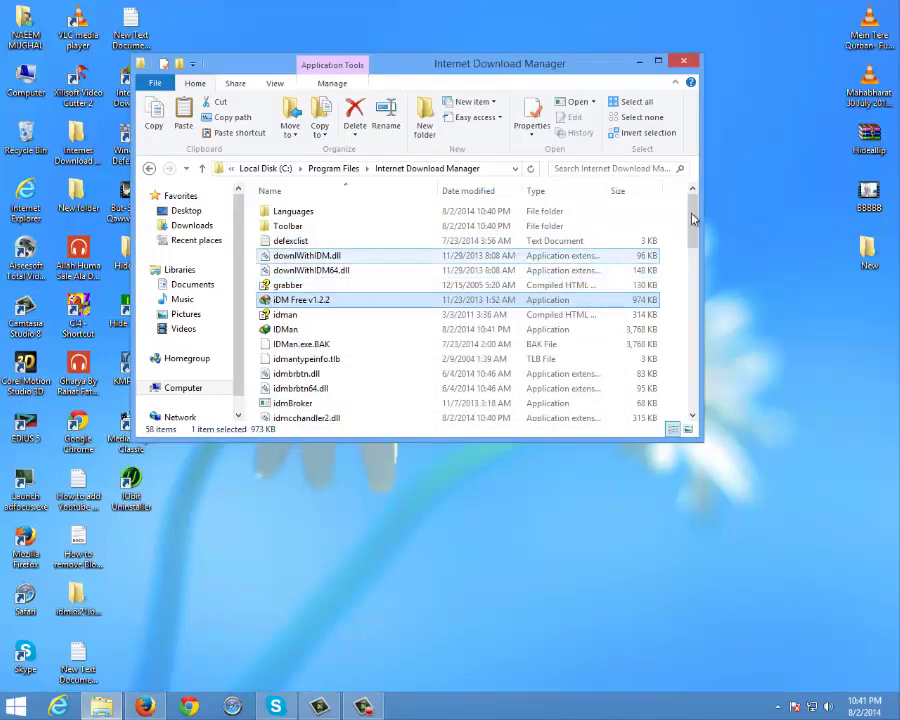
left_click(693, 63)
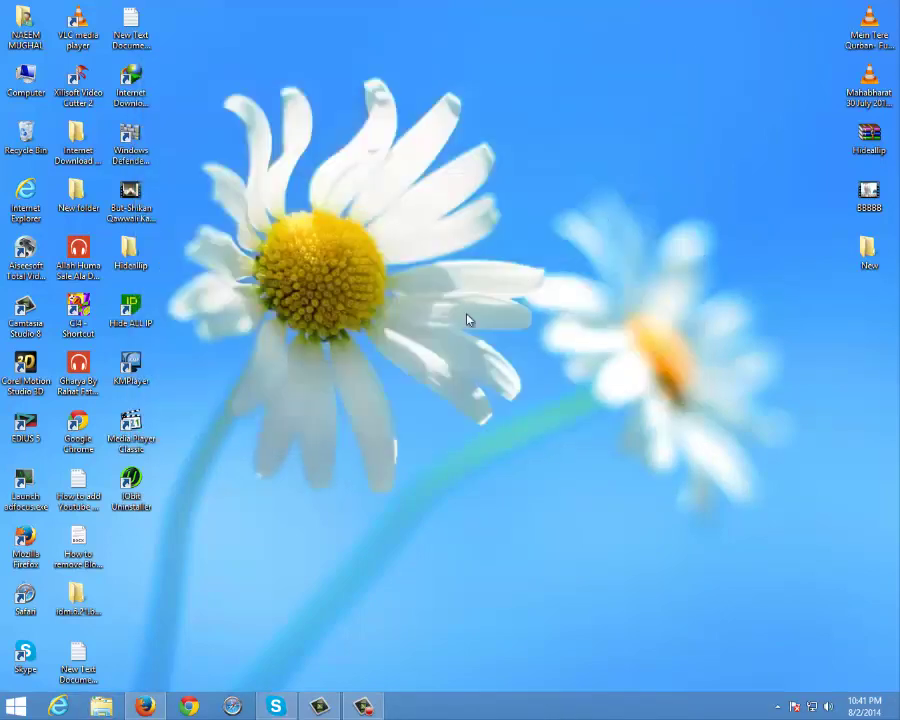
- Refresh the desktop, reopen Internet Download Manager from its desktop shortcut and check the license details in its About information
right_click(437, 287)
left_click(487, 335)
double_click(130, 80)
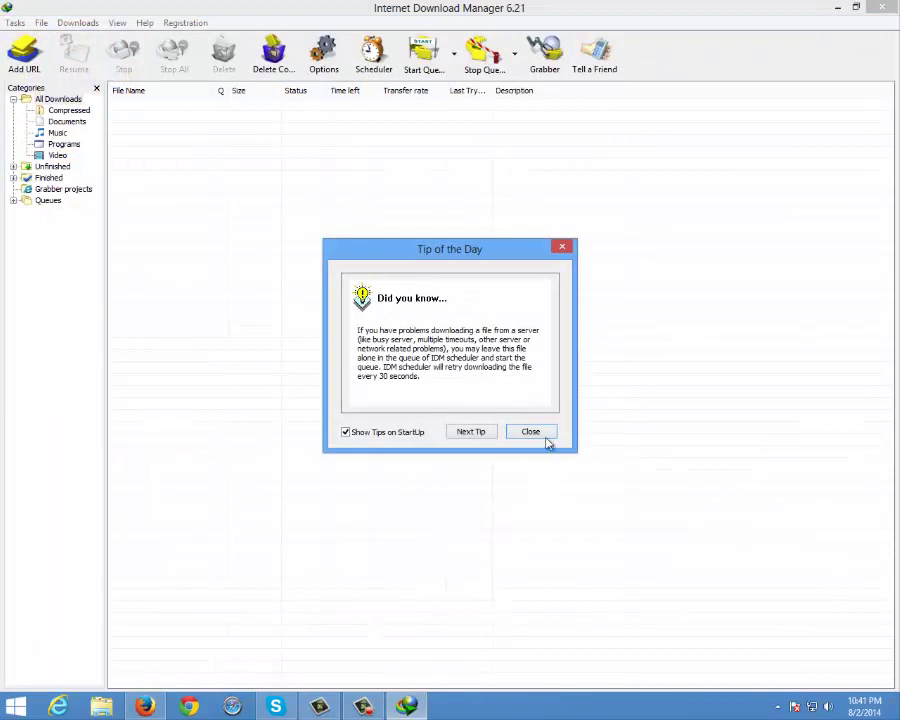
left_click(530, 432)
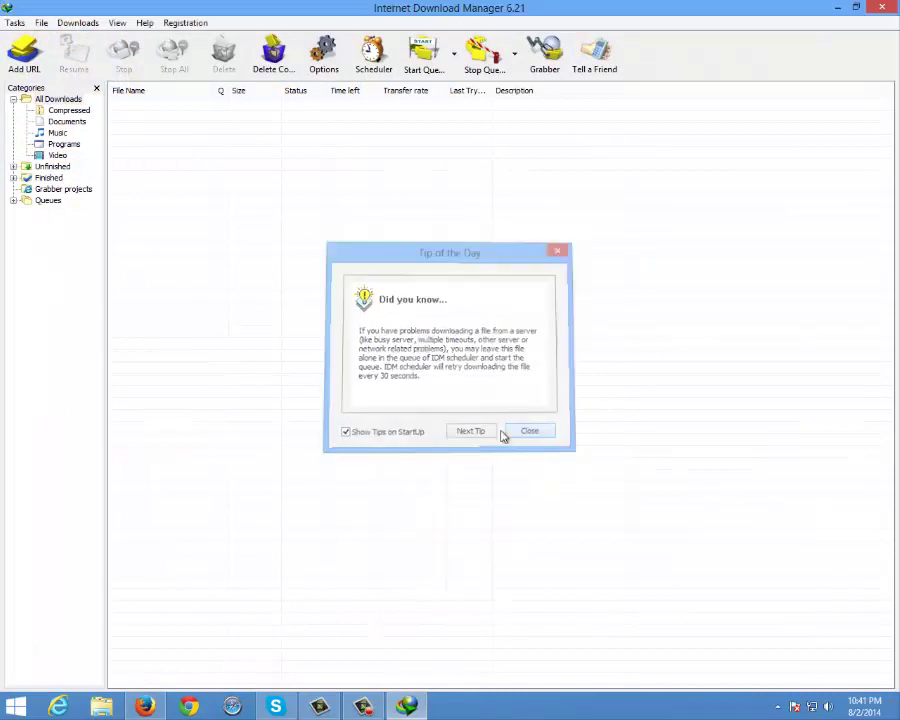
left_click(203, 24)
mouse_move(147, 23)
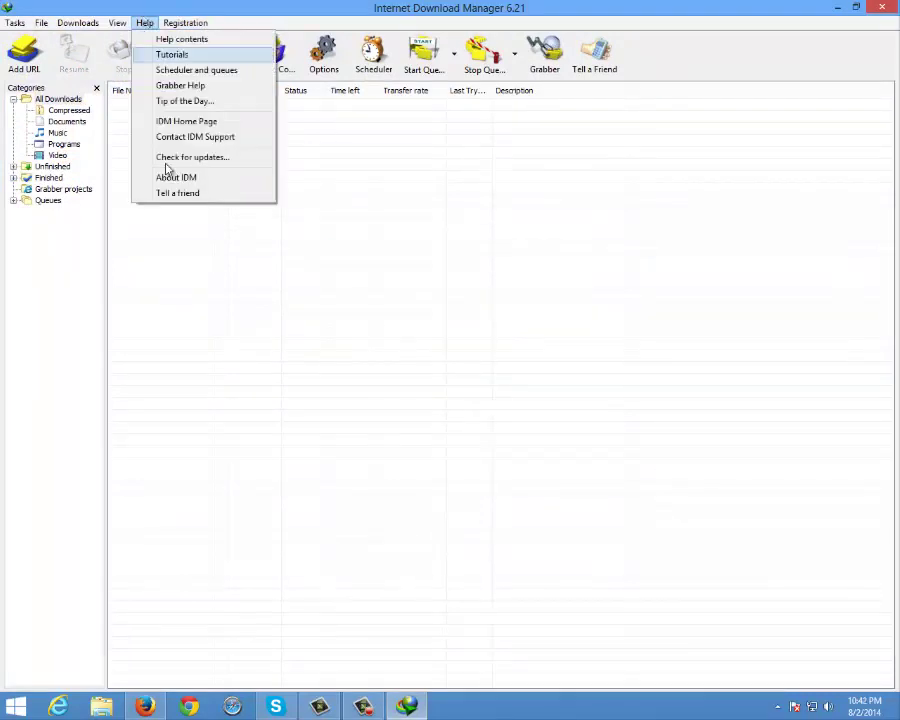
left_click(172, 177)
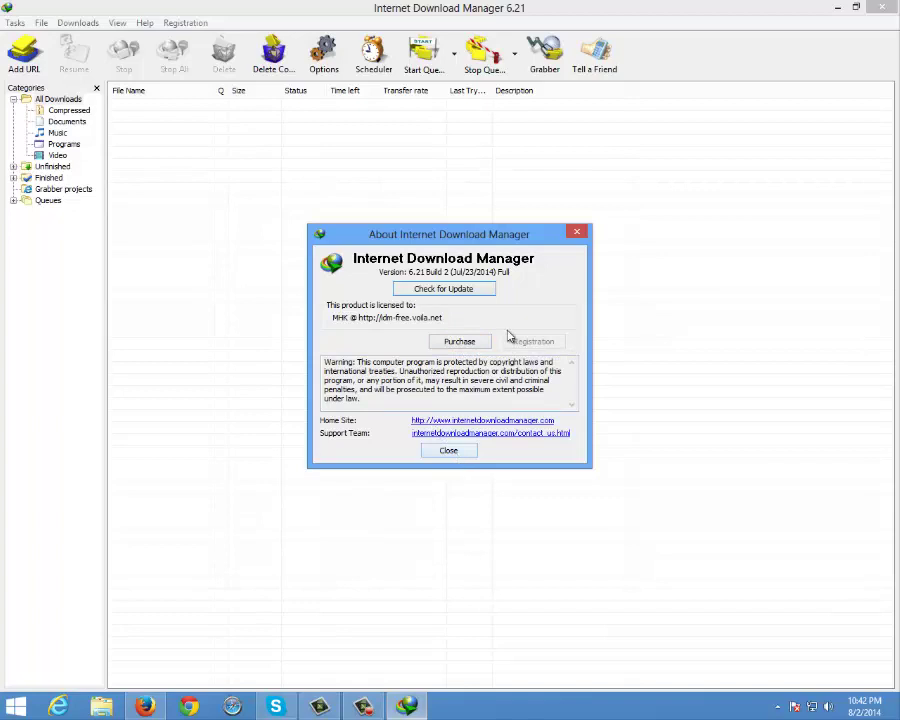
left_click(475, 454)
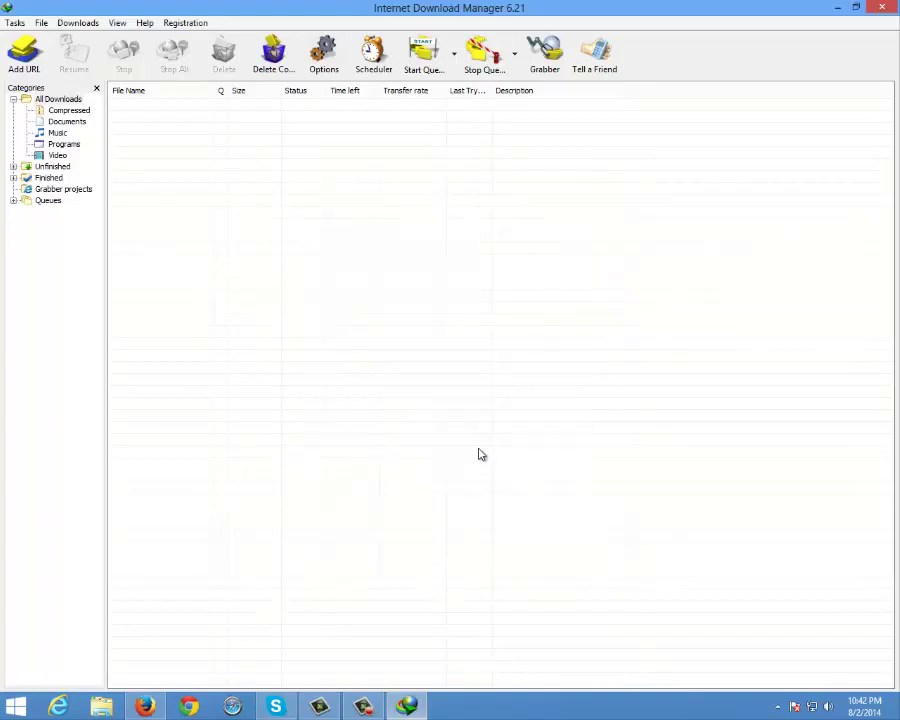
- Close Internet Download Manager and refresh the Windows desktop
left_click(882, 7)
right_click(580, 218)
left_click(610, 257)
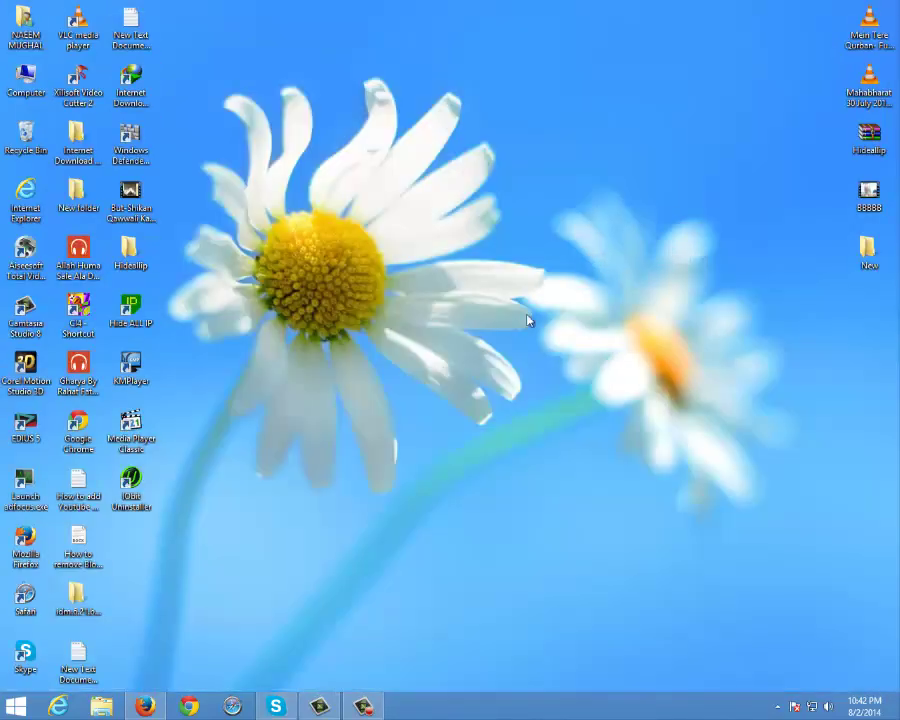